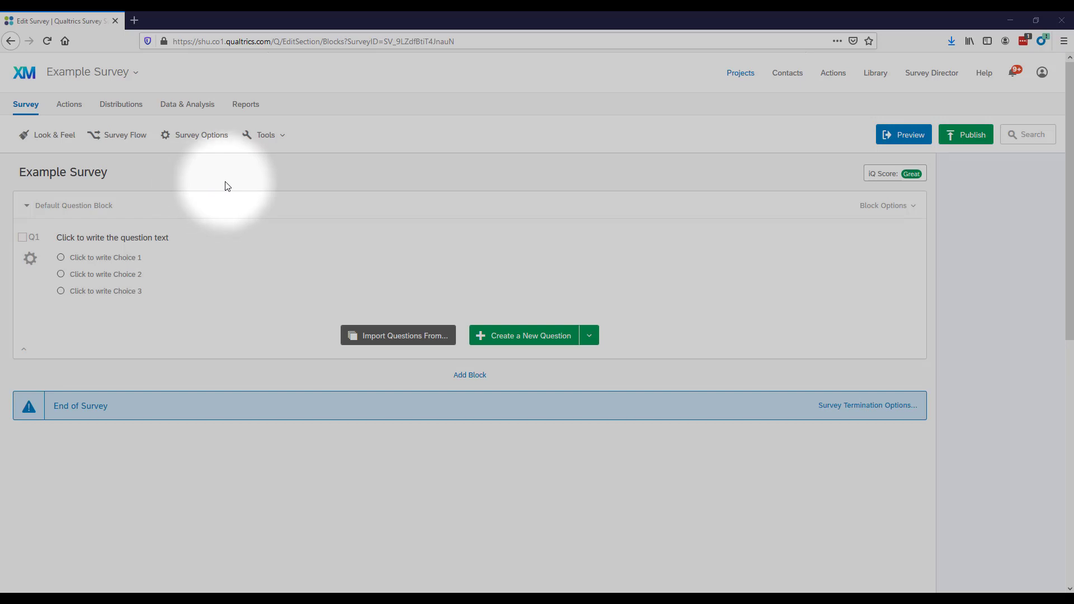
Open the survey options and enable Prevent Ballot Box Stuffing in the survey protection settings.
{"action": "left_click", "coordinate": [199, 142]}
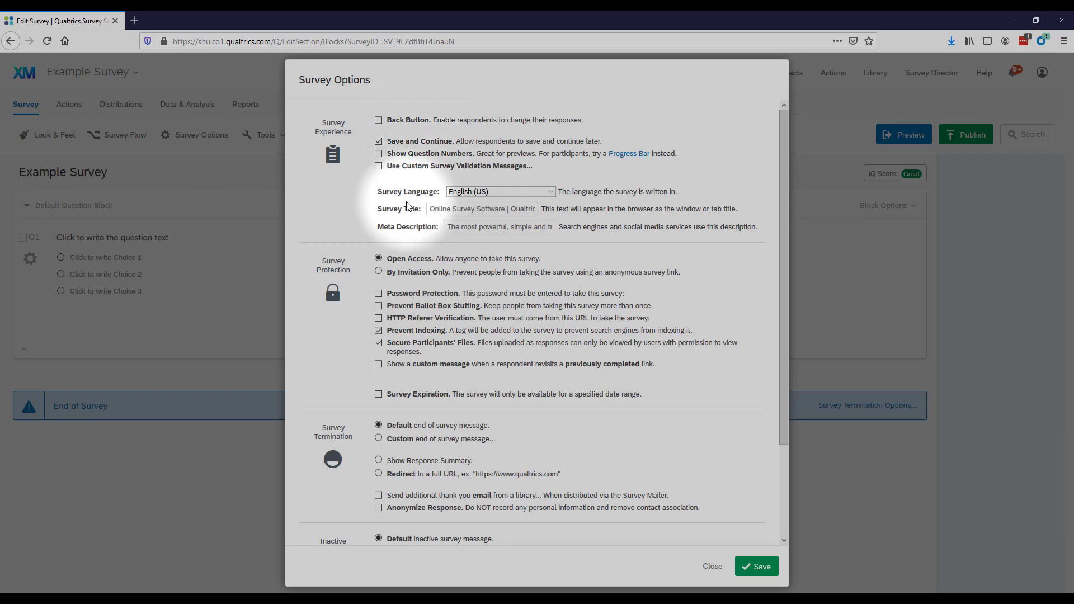
{"action": "scroll", "coordinate": [409, 207], "scroll_direction": "down", "scroll_amount": 1}
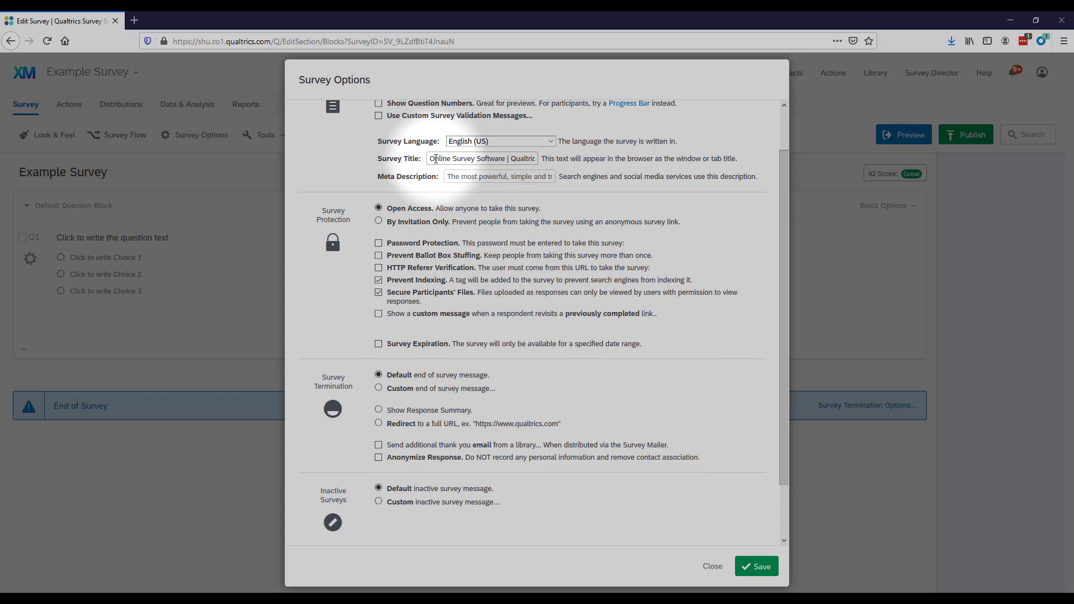
{"action": "left_click_drag", "start_coordinate": [436, 159], "coordinate": [466, 160]}
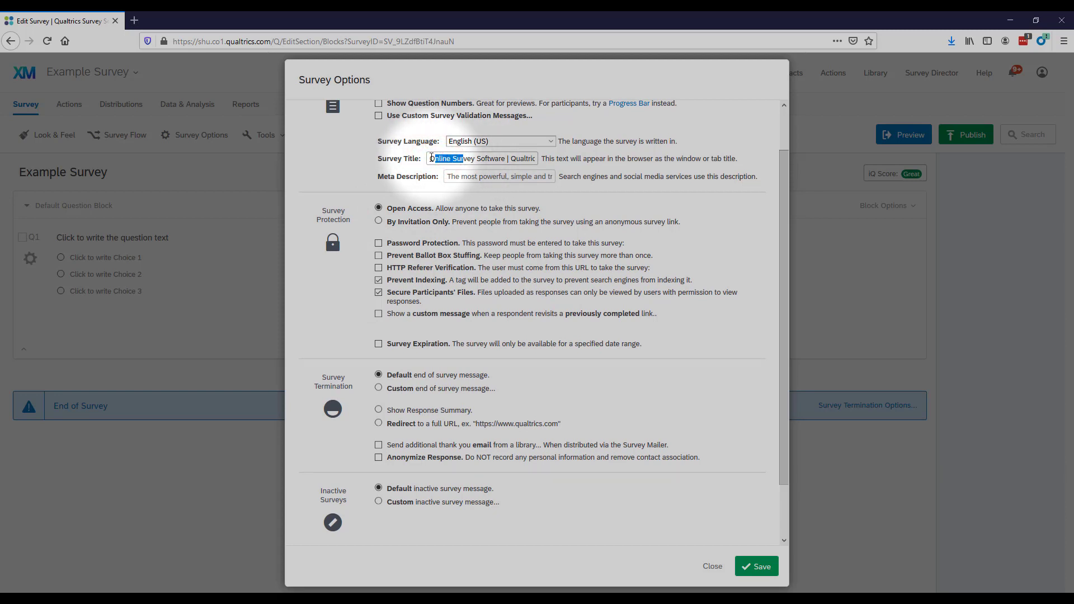
{"action": "left_click", "coordinate": [431, 159]}
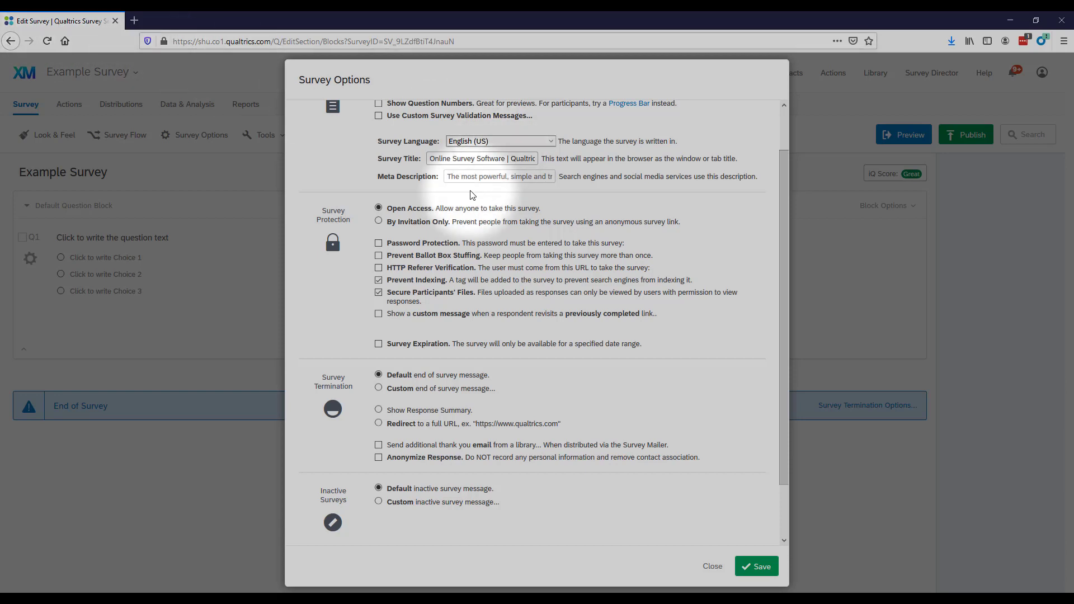
{"action": "scroll", "coordinate": [371, 189], "scroll_direction": "down", "scroll_amount": 1}
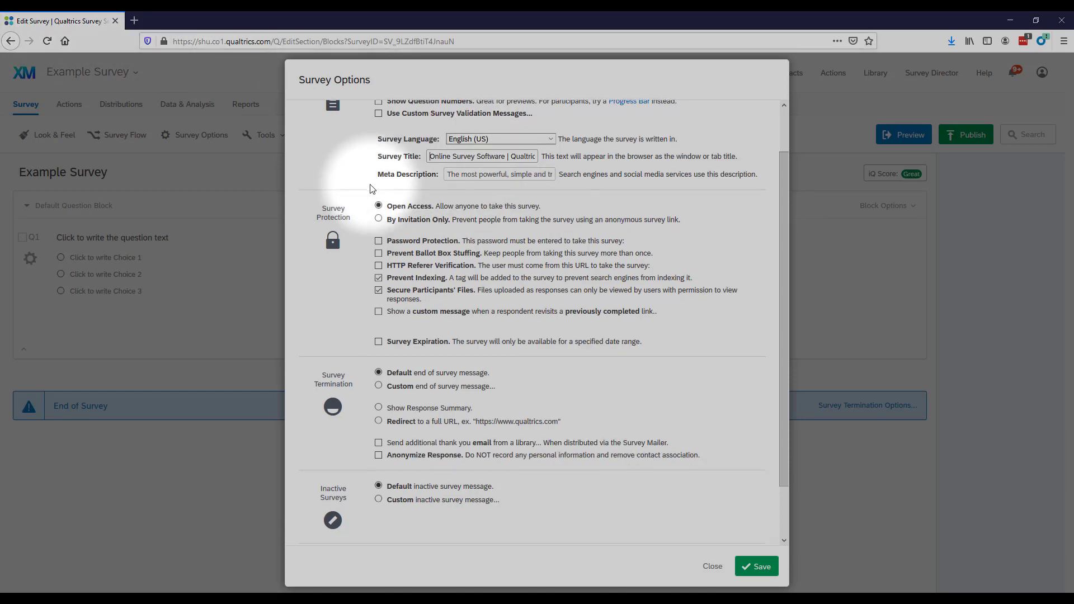
{"action": "scroll", "coordinate": [370, 188], "scroll_direction": "down", "scroll_amount": 1}
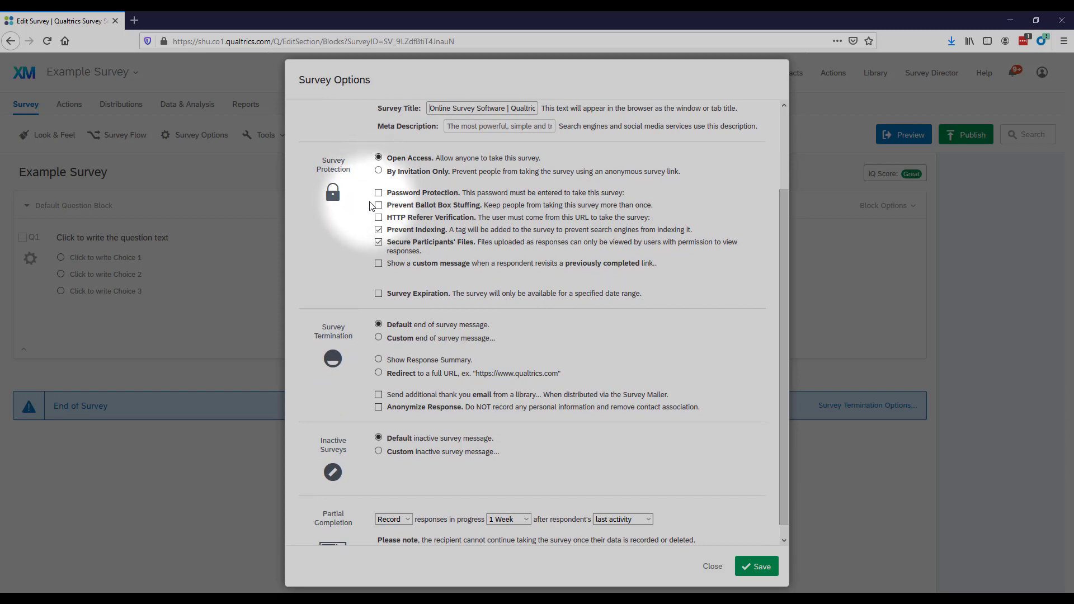
{"action": "left_click", "coordinate": [379, 206]}
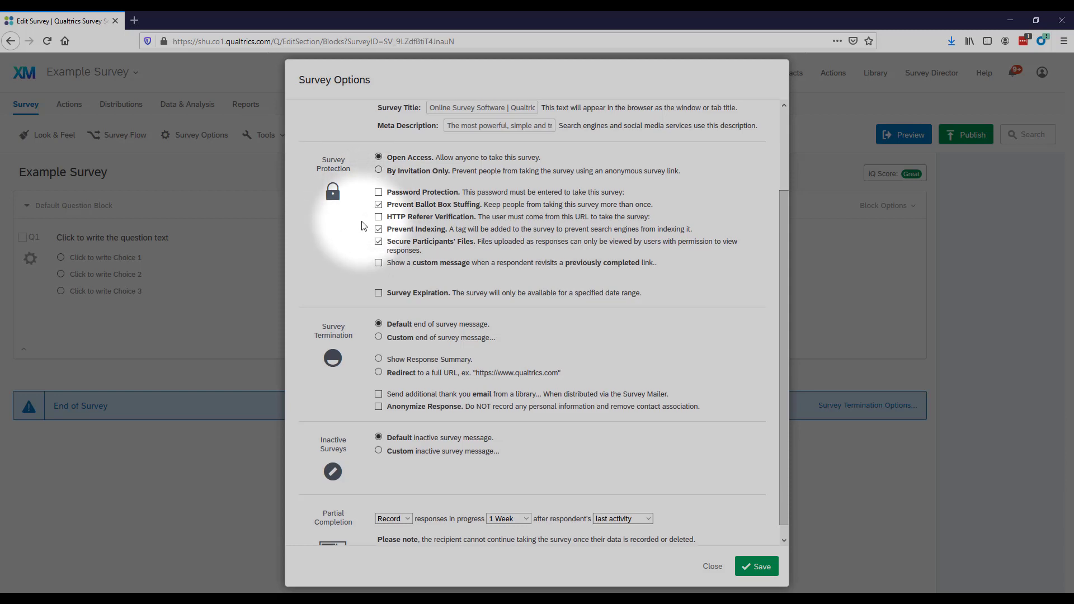
Try the custom end of survey message in the survey termination settings and switch back to the default message.
{"action": "scroll", "coordinate": [361, 222], "scroll_direction": "down", "scroll_amount": 1}
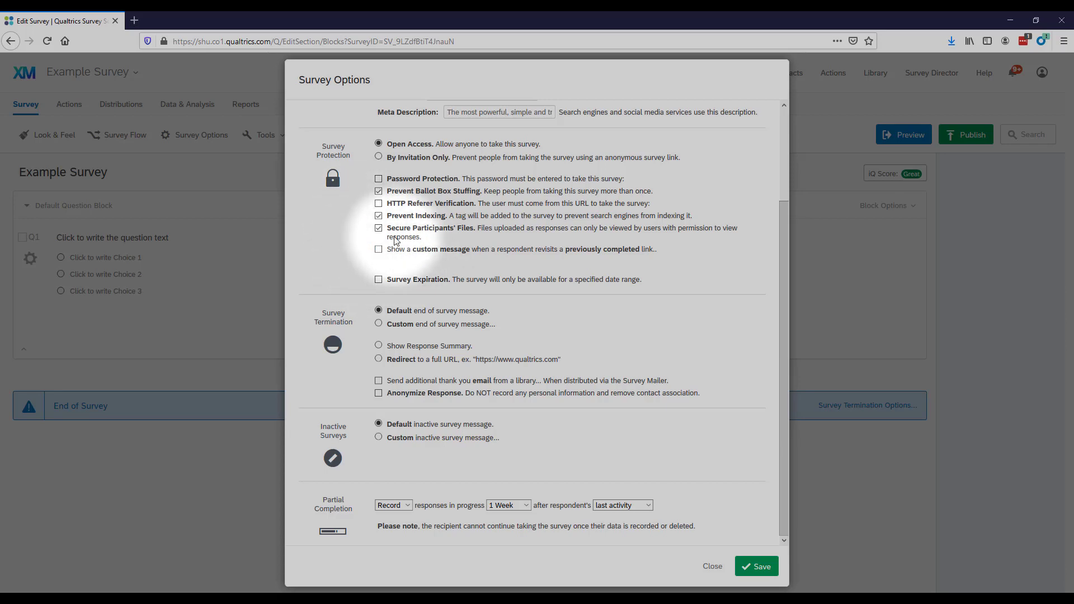
{"action": "left_click", "coordinate": [379, 325]}
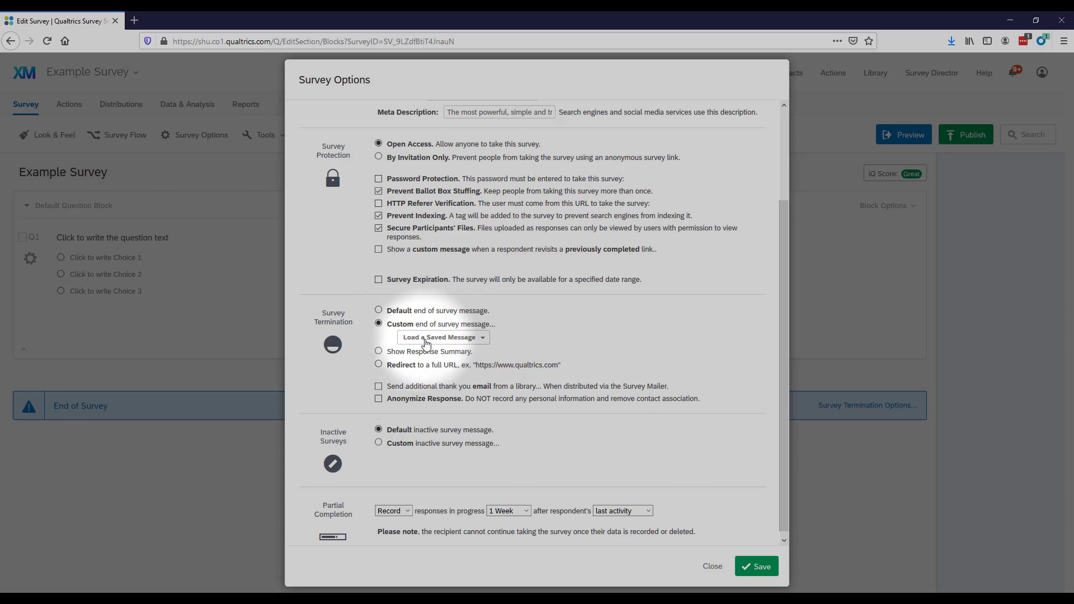
{"action": "left_click", "coordinate": [379, 310]}
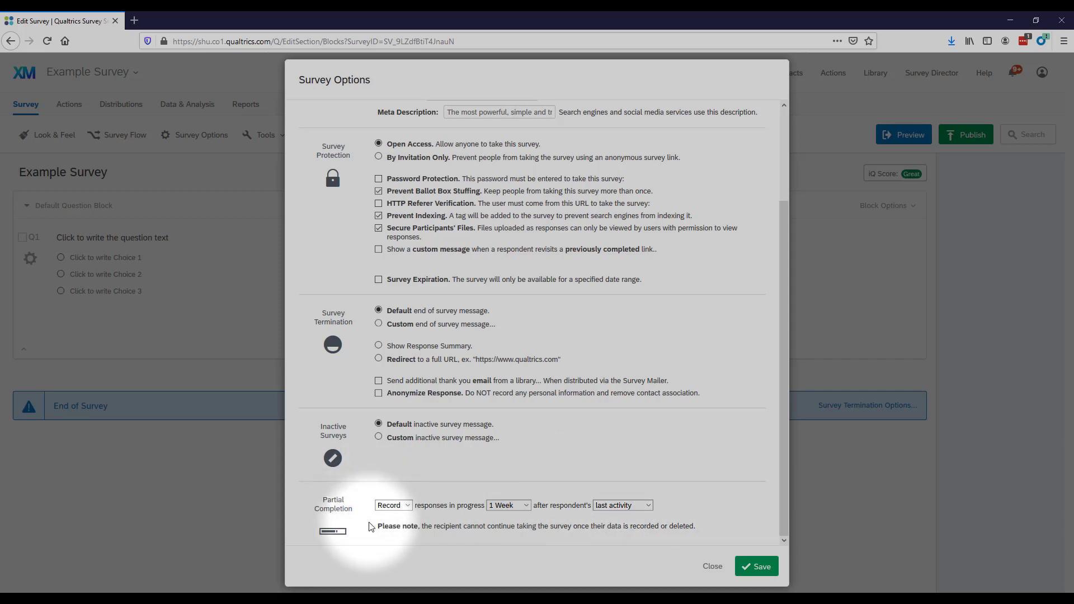
Set partial completion to record responses in progress 3 Months after the respondent's last activity, and save the survey options.
{"action": "left_click", "coordinate": [526, 505]}
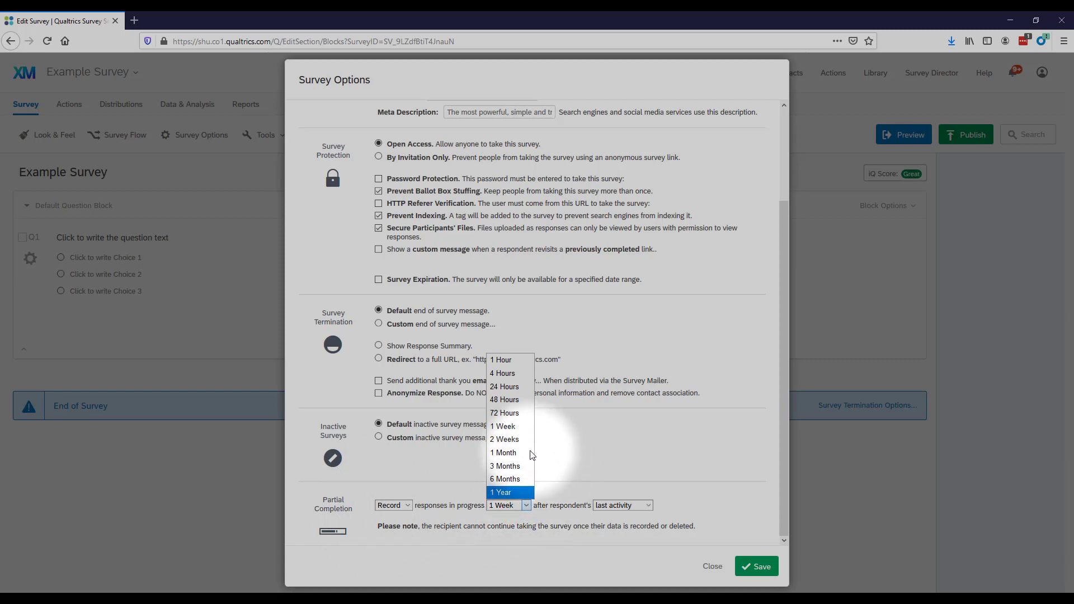
{"action": "left_click", "coordinate": [524, 466]}
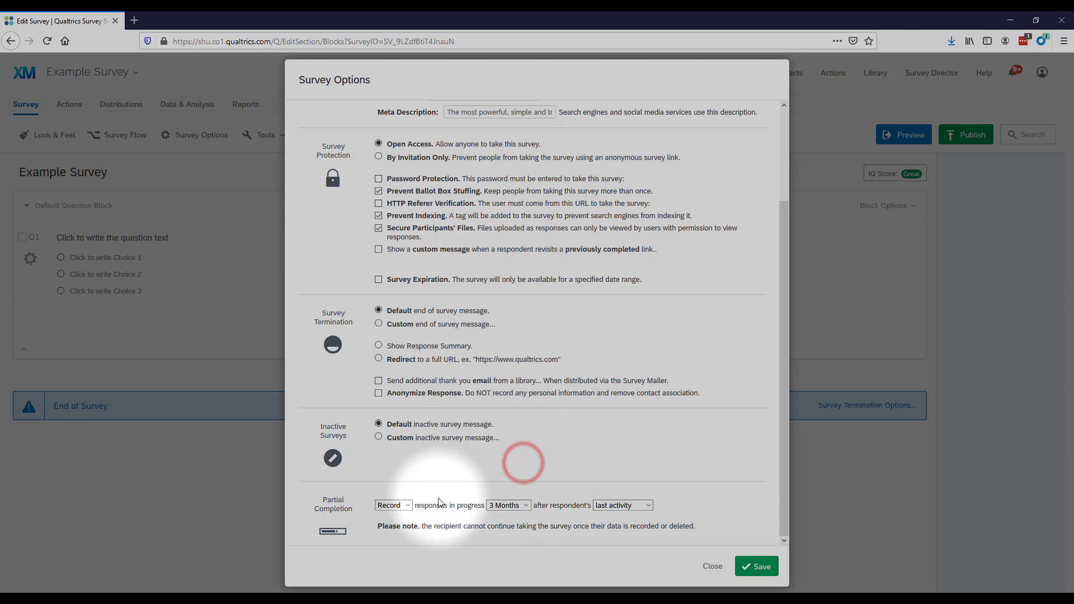
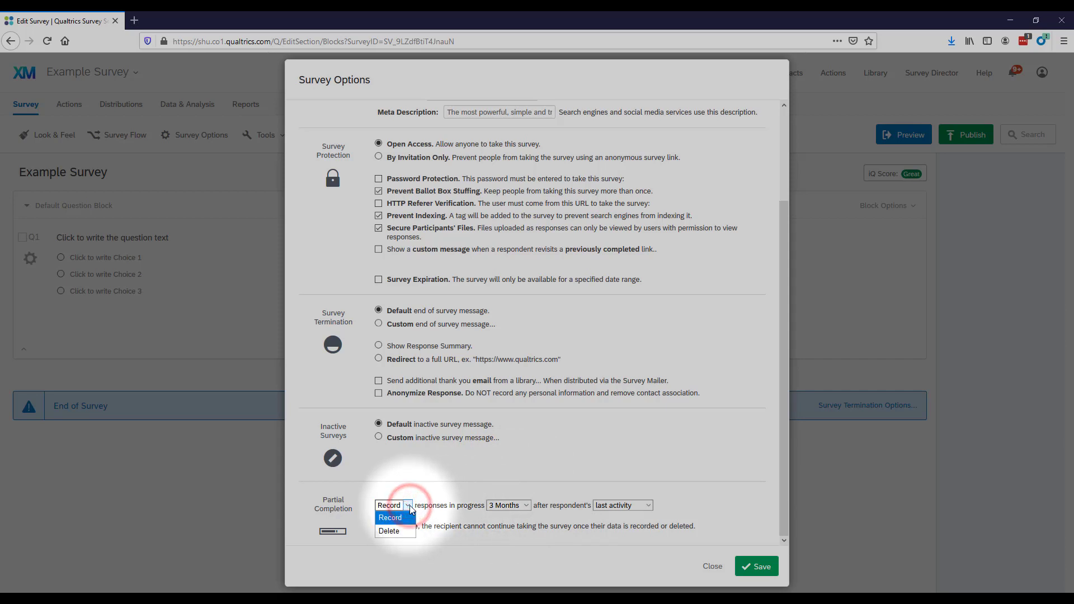
{"action": "left_click", "coordinate": [454, 481]}
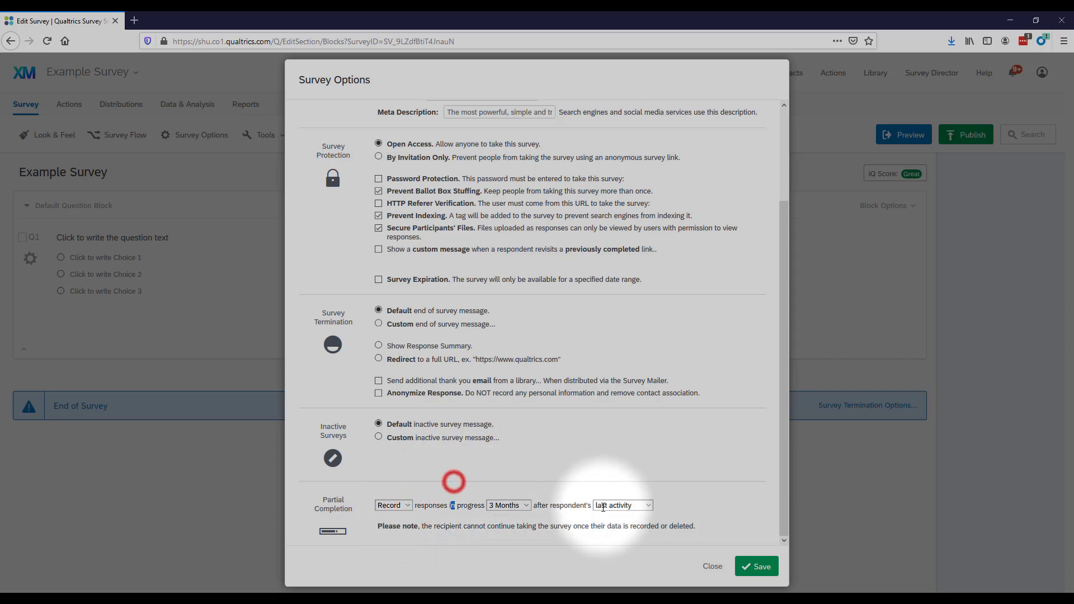
{"action": "left_click", "coordinate": [643, 505]}
{"action": "left_click", "coordinate": [685, 463]}
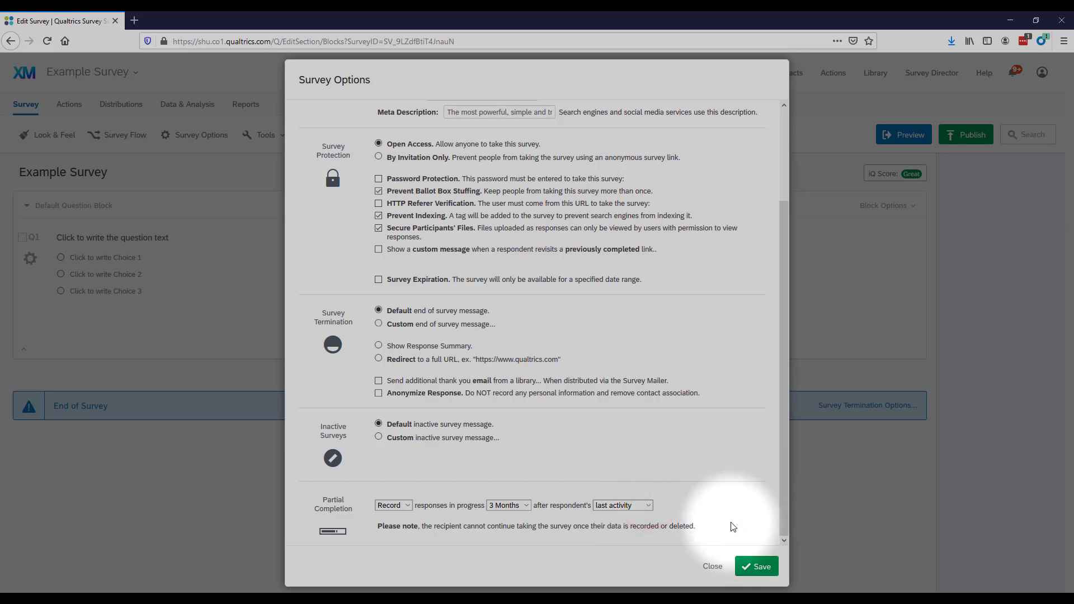
{"action": "left_click", "coordinate": [755, 565]}
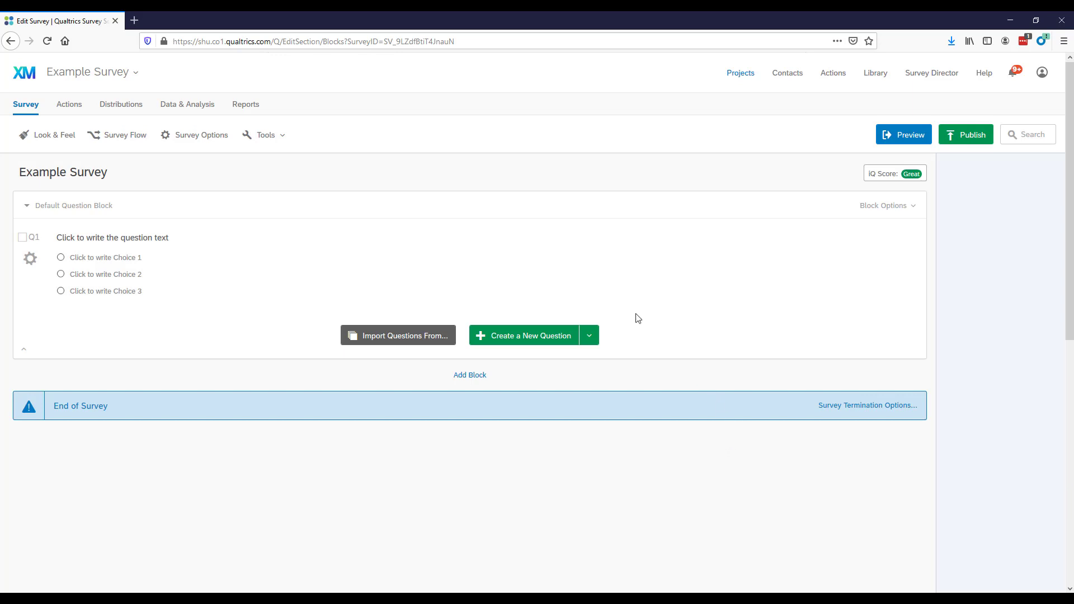
Change question Q1 in the Default Question Block from Multiple Choice to a Meta Info Question.
{"action": "left_click", "coordinate": [183, 259]}
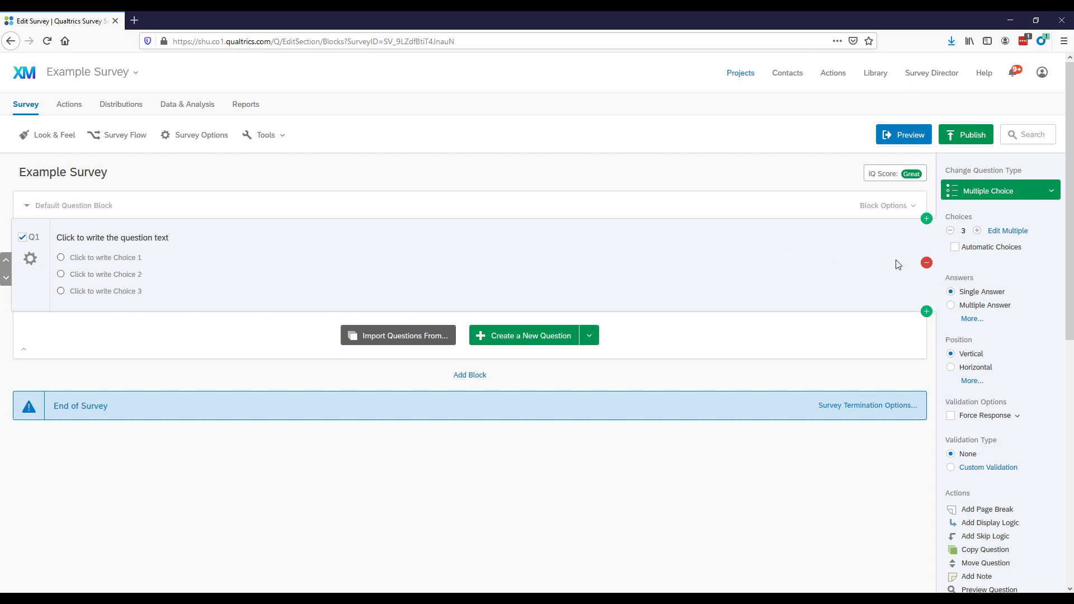
{"action": "left_click", "coordinate": [1052, 192]}
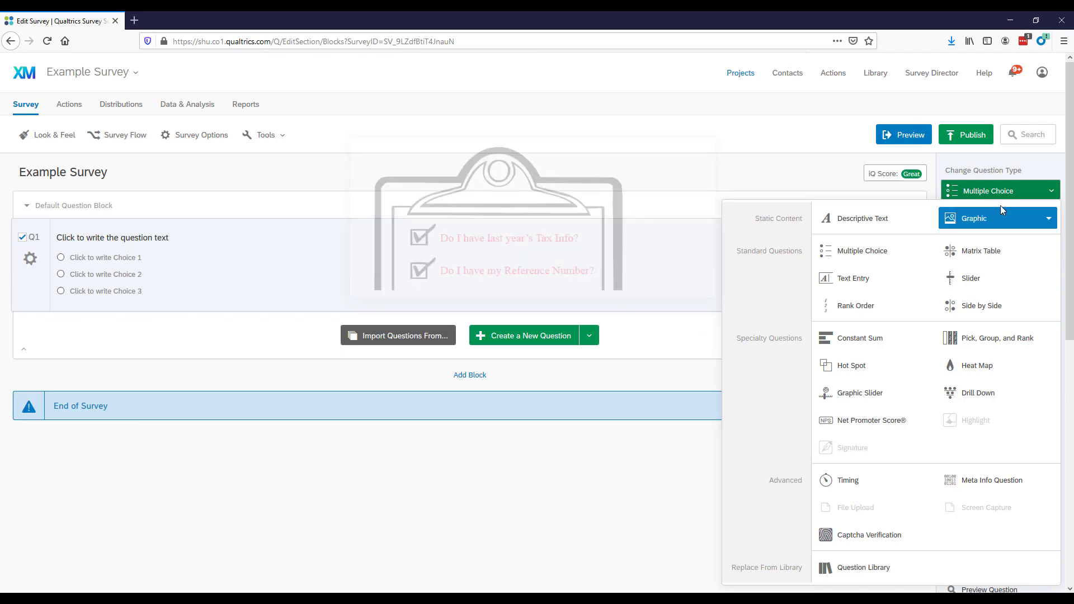
{"action": "left_click", "coordinate": [960, 483]}
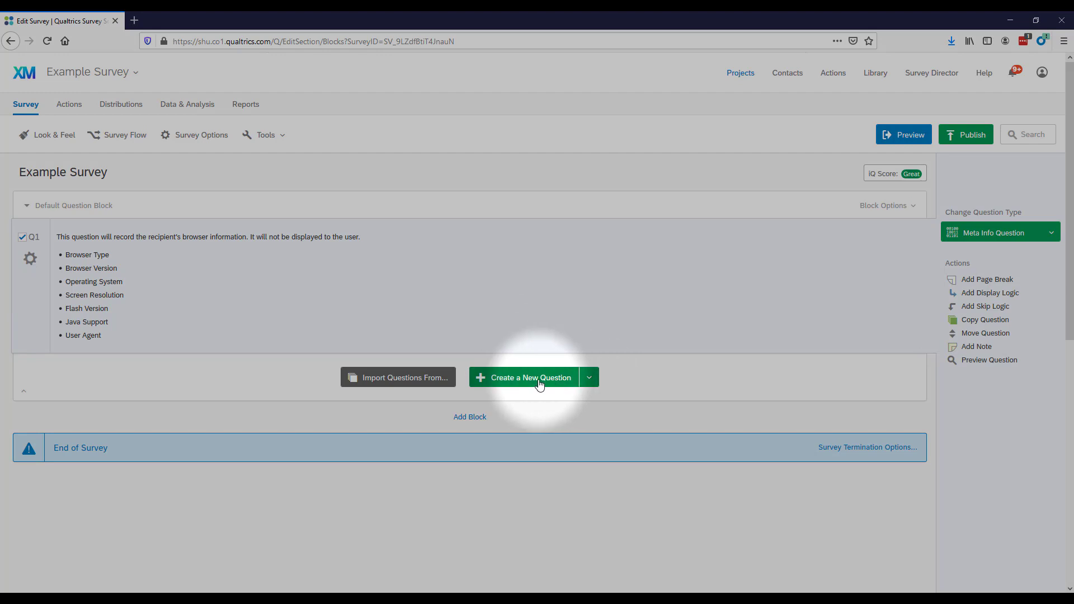
Create a new question below the browser information question and change its type to Descriptive Text.
{"action": "mouse_move", "coordinate": [923, 319]}
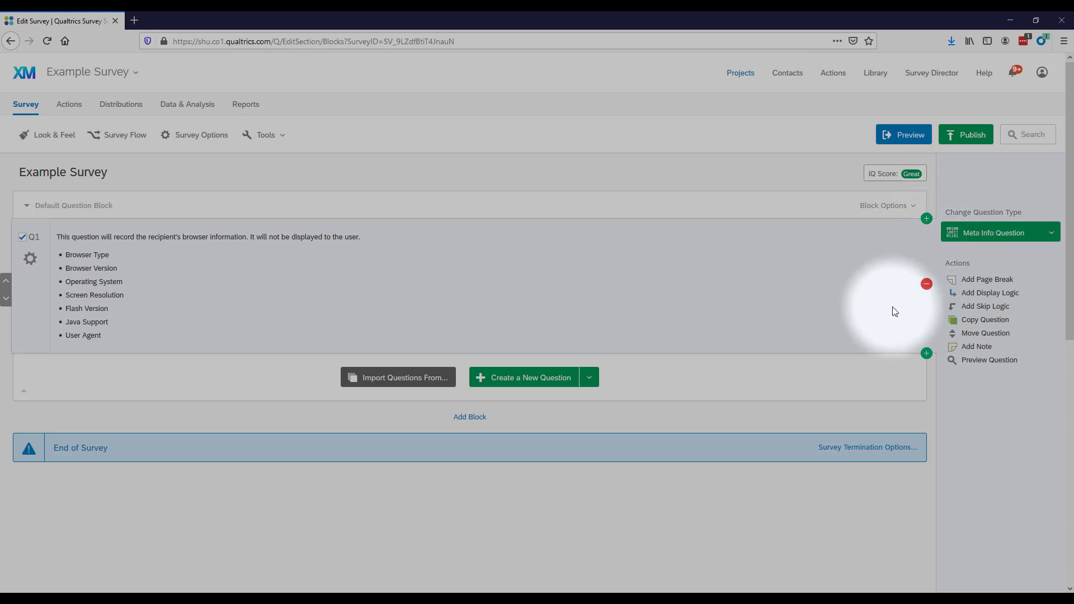
{"action": "left_click", "coordinate": [514, 380]}
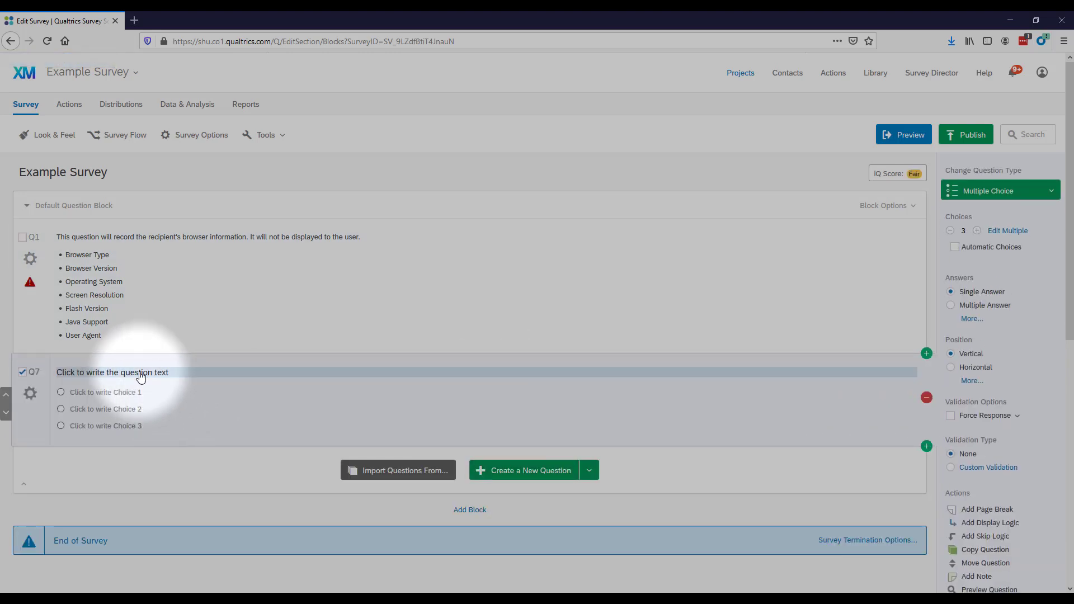
{"action": "left_click", "coordinate": [1051, 191]}
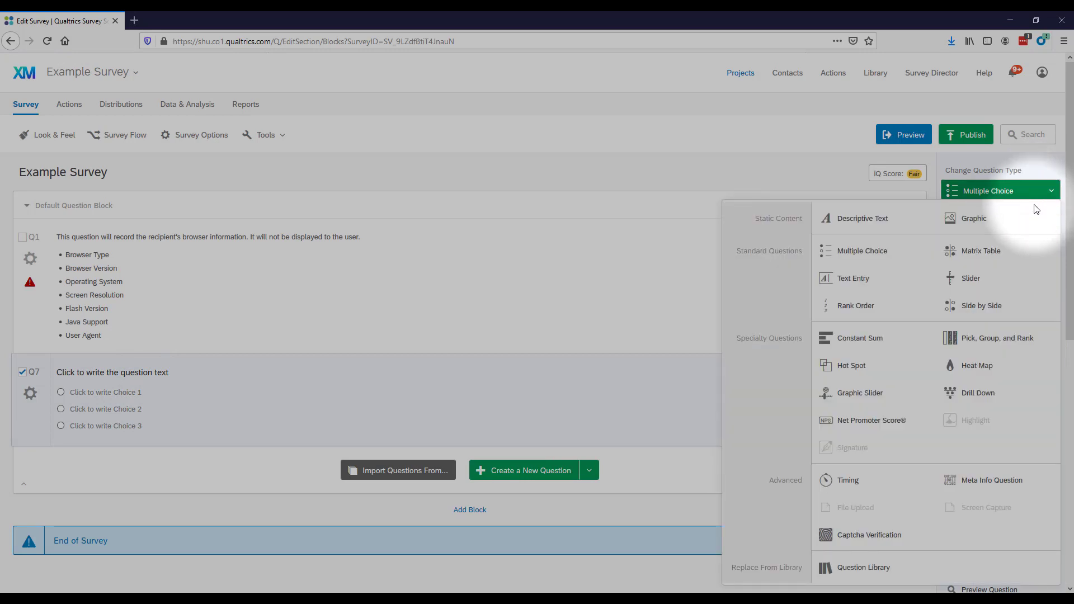
{"action": "left_click", "coordinate": [866, 218]}
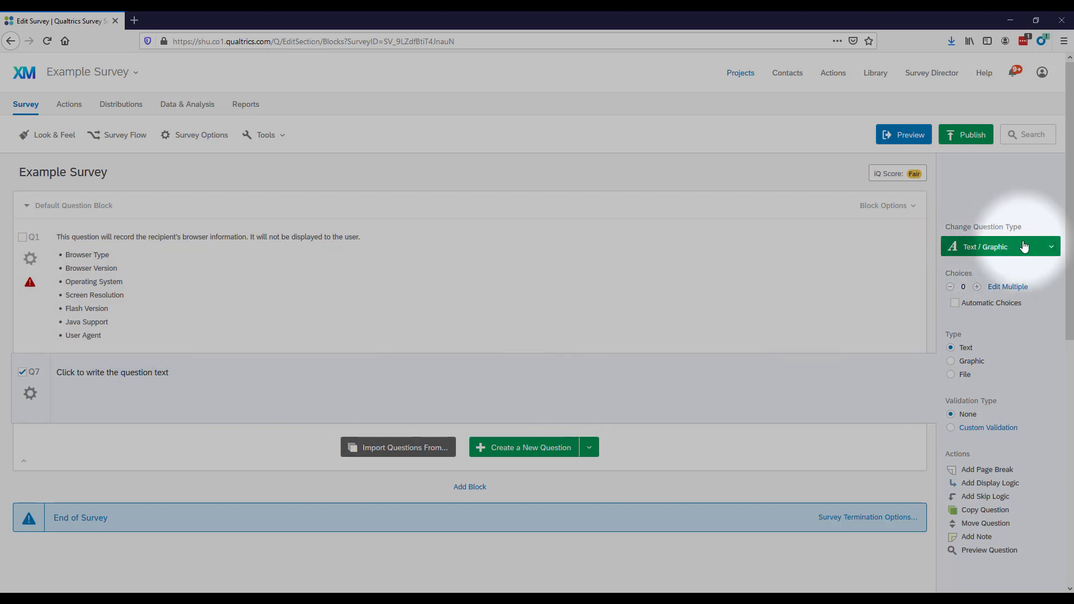
{"action": "left_click", "coordinate": [1040, 249]}
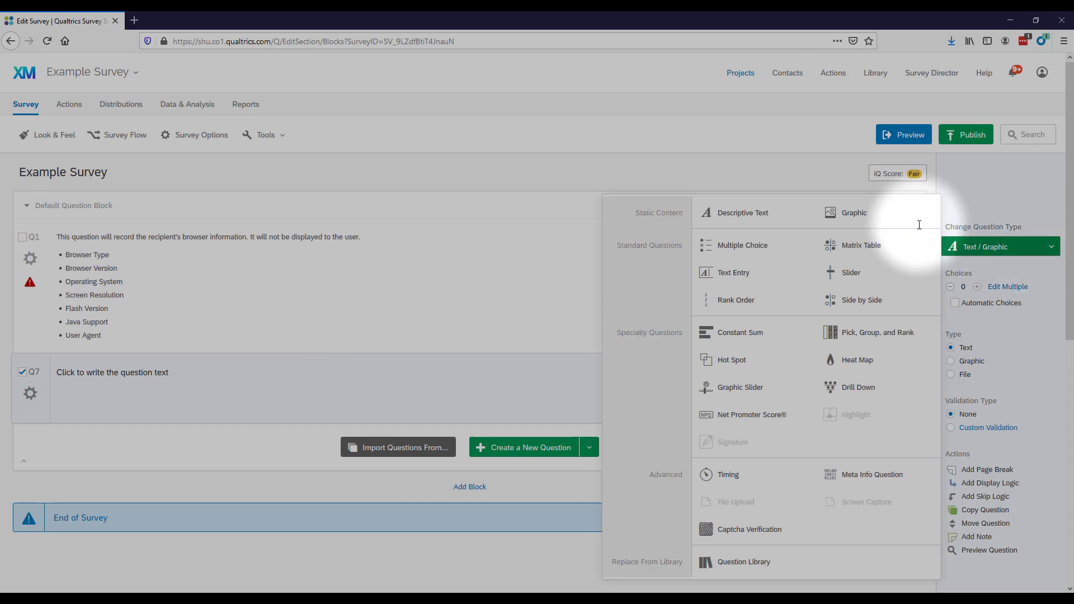
{"action": "left_click", "coordinate": [762, 216]}
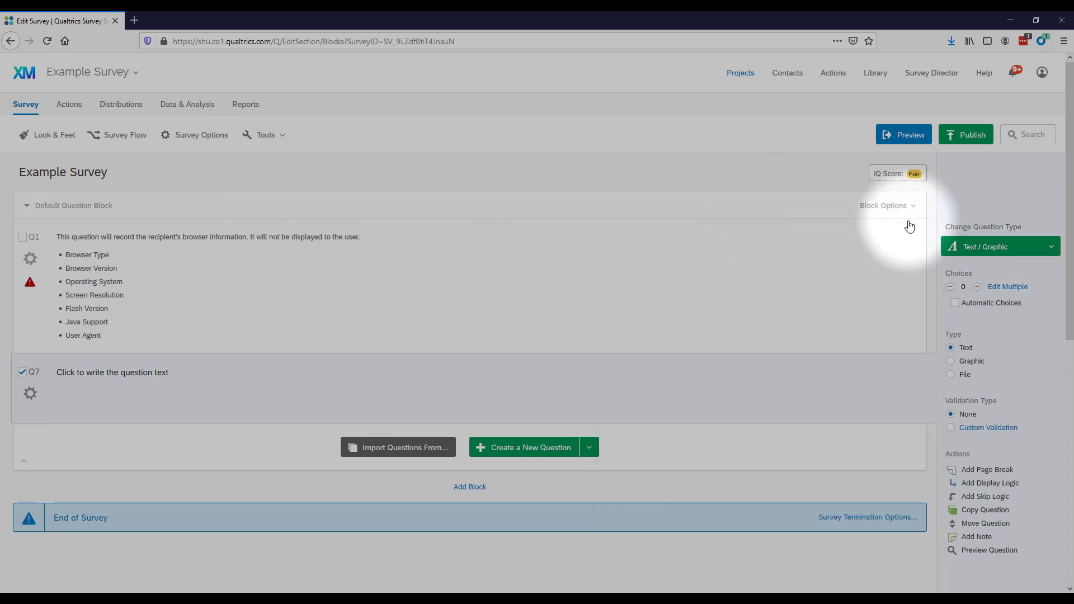
Review the Multiple Choice variants, switch question Q7 to Multiple Choice, and change it to a Matrix Table.
{"action": "left_click", "coordinate": [1053, 249]}
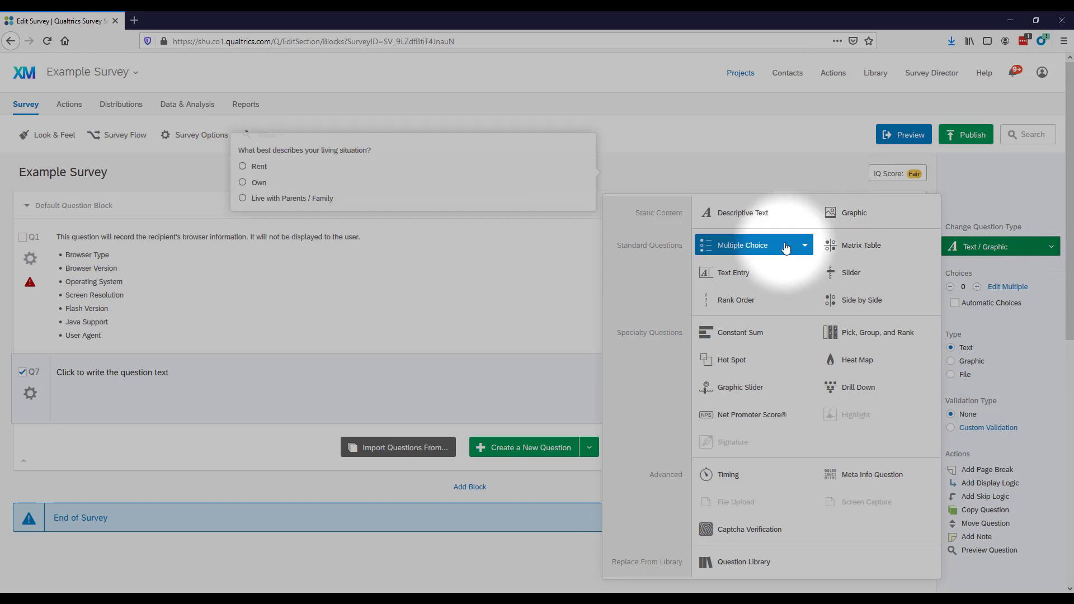
{"action": "left_click", "coordinate": [806, 247]}
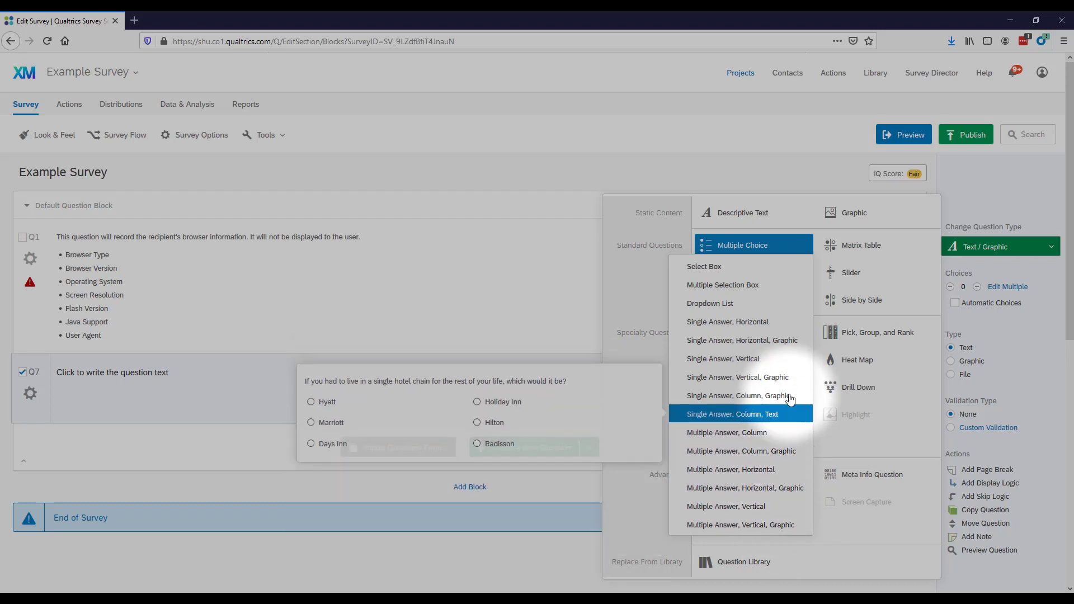
{"action": "left_click", "coordinate": [800, 235]}
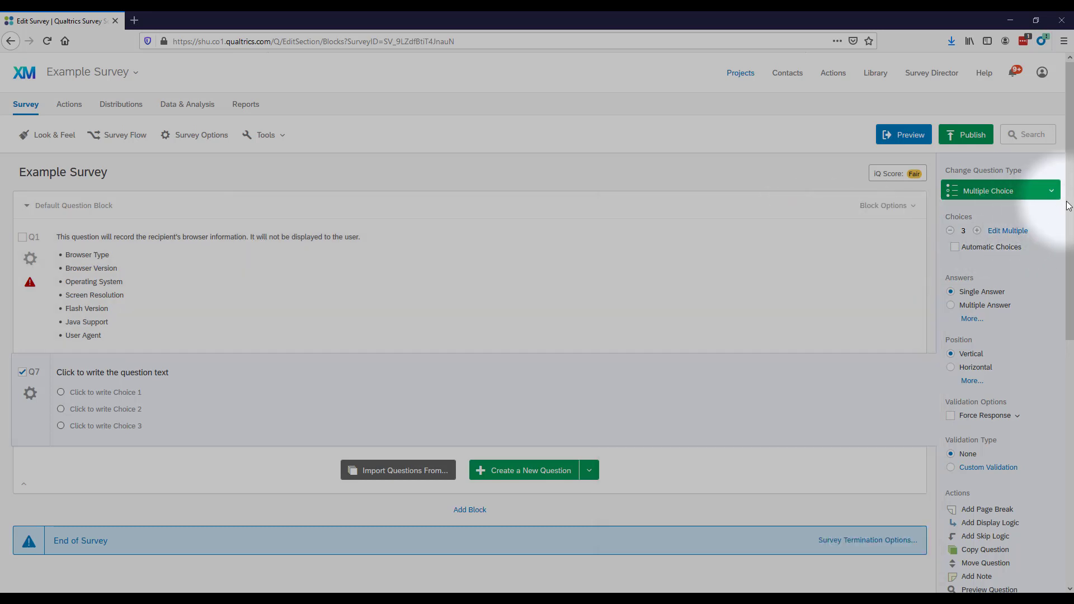
{"action": "left_click", "coordinate": [1052, 191]}
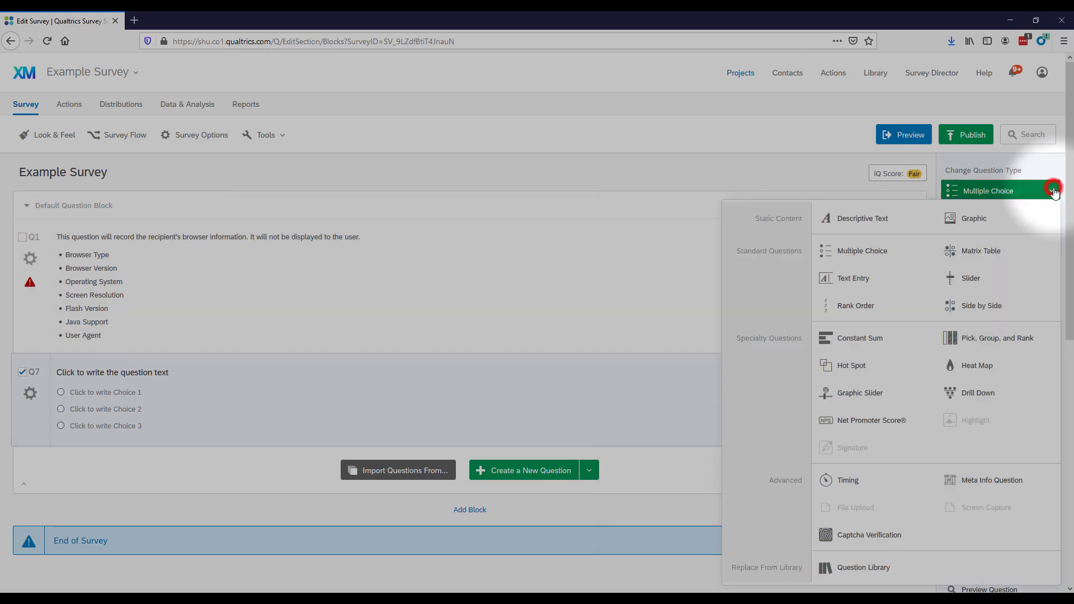
{"action": "left_click", "coordinate": [1004, 258]}
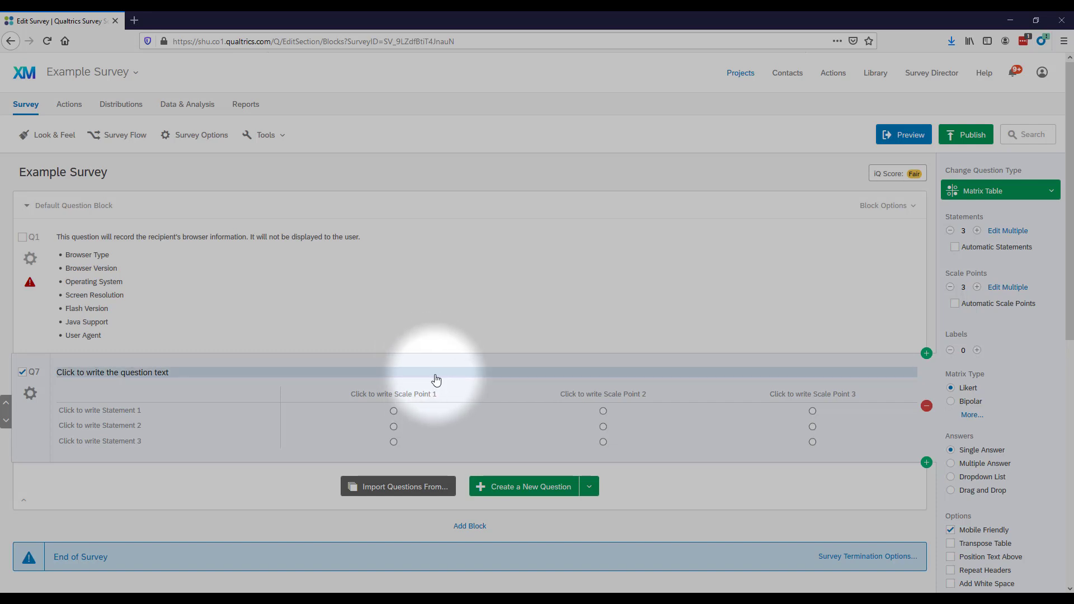
Change question Q7 to Text Entry with the Multi Line text type and enlarge its answer box.
{"action": "left_click", "coordinate": [1060, 191]}
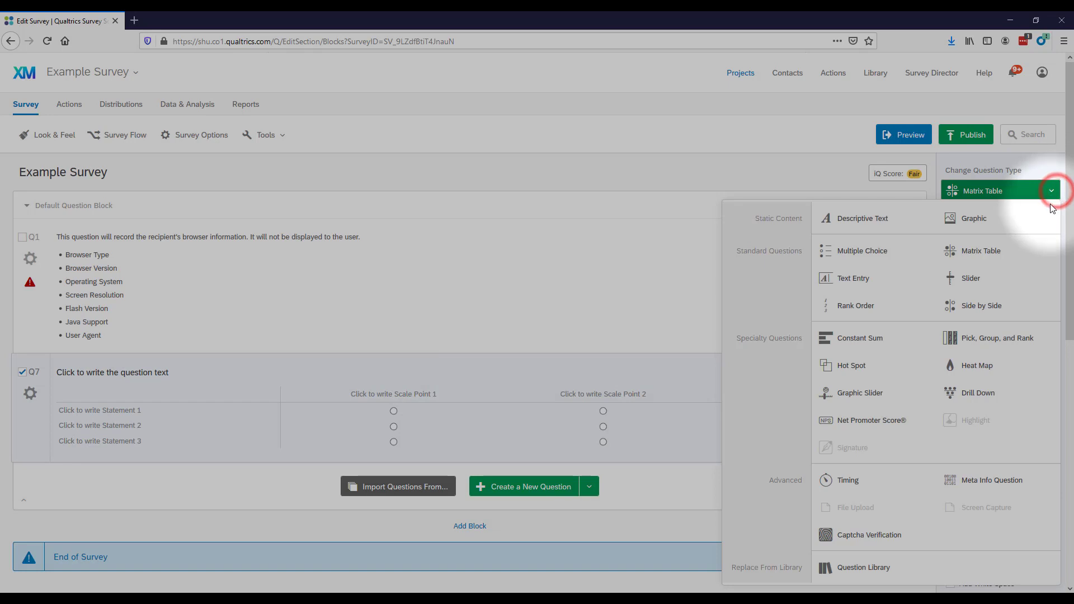
{"action": "left_click", "coordinate": [882, 280]}
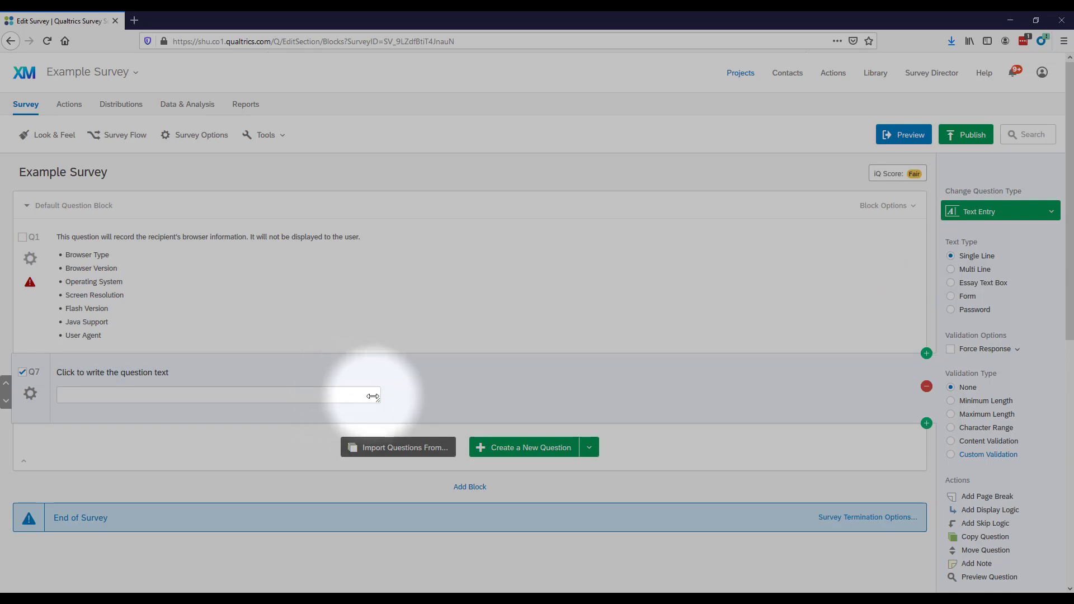
{"action": "left_click", "coordinate": [951, 269]}
{"action": "left_click_drag", "start_coordinate": [377, 402], "coordinate": [386, 429]}
Switch the text type of question Q7 through Essay Text Box and Form to Password.
{"action": "left_click", "coordinate": [950, 294]}
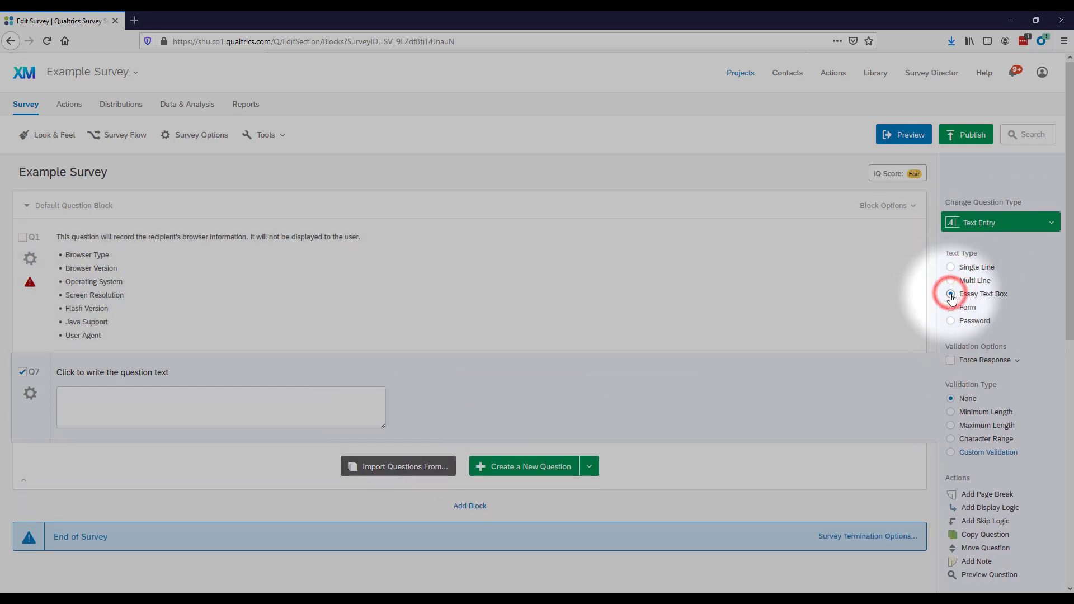
{"action": "left_click", "coordinate": [952, 307]}
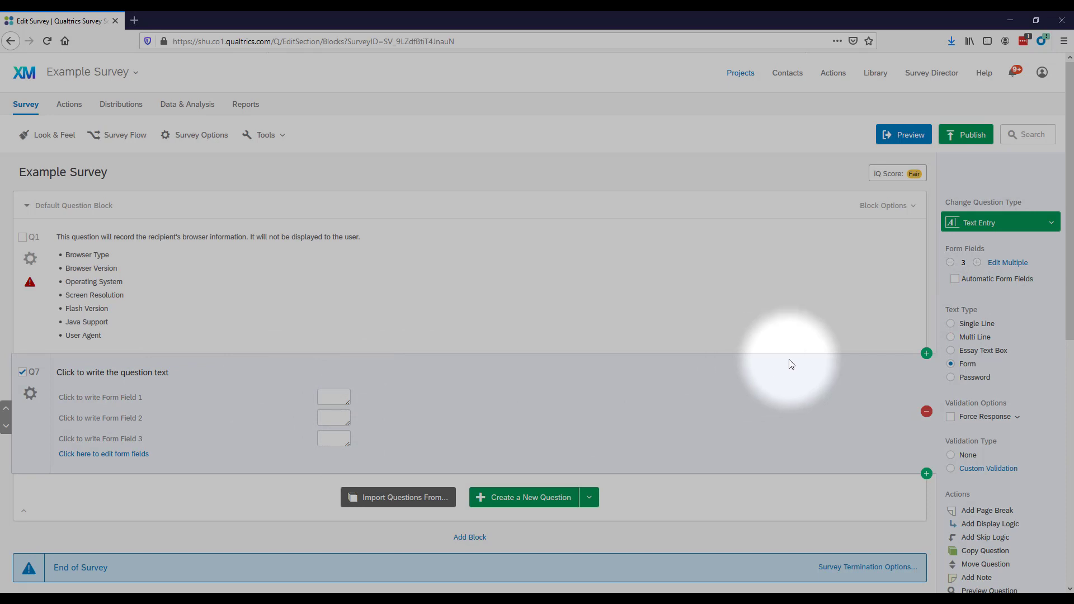
{"action": "left_click", "coordinate": [951, 378]}
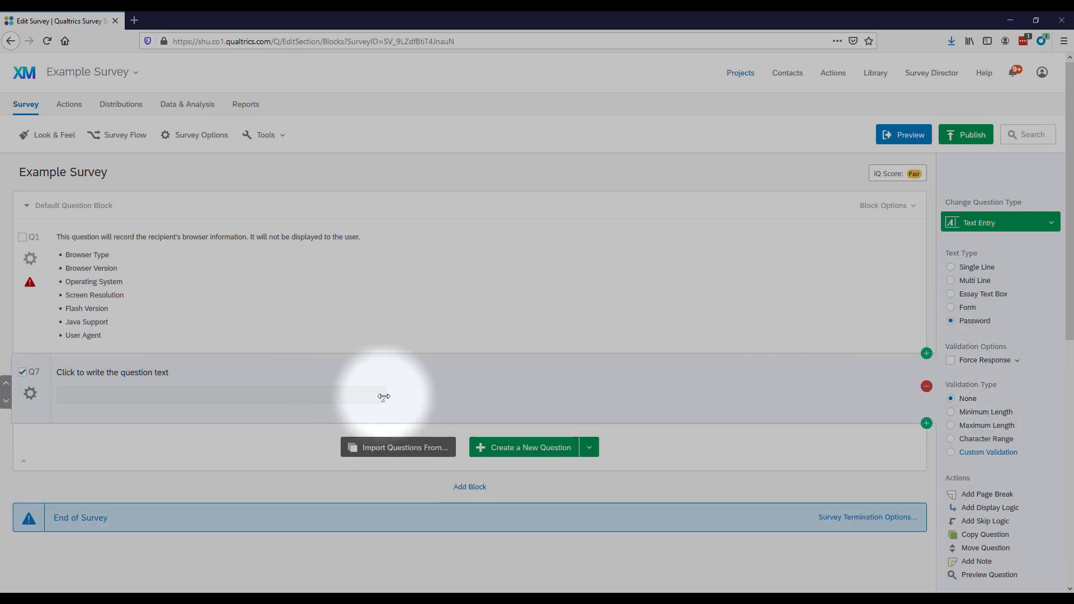
Set the text type of question Q7 to Single Line and change the question type to Multiple Choice.
{"action": "left_click", "coordinate": [951, 267]}
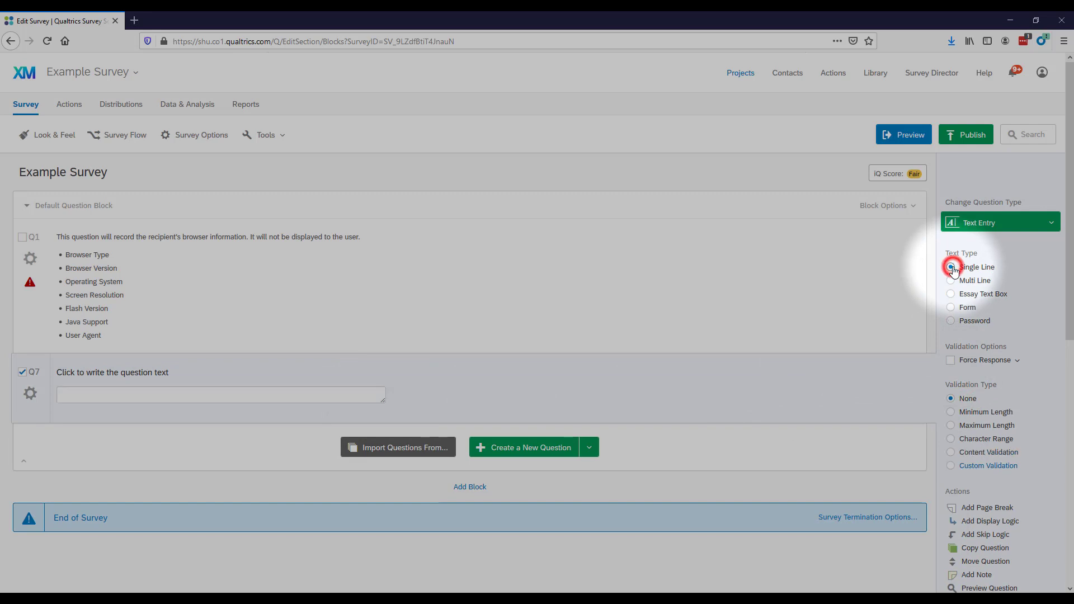
{"action": "left_click", "coordinate": [1003, 224]}
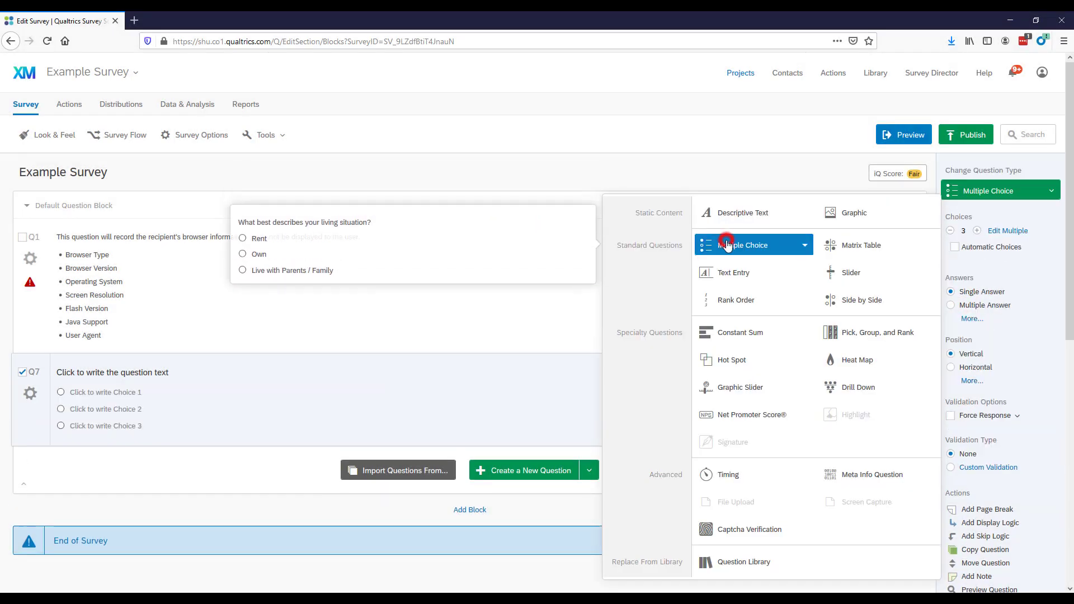
{"action": "left_click", "coordinate": [727, 243]}
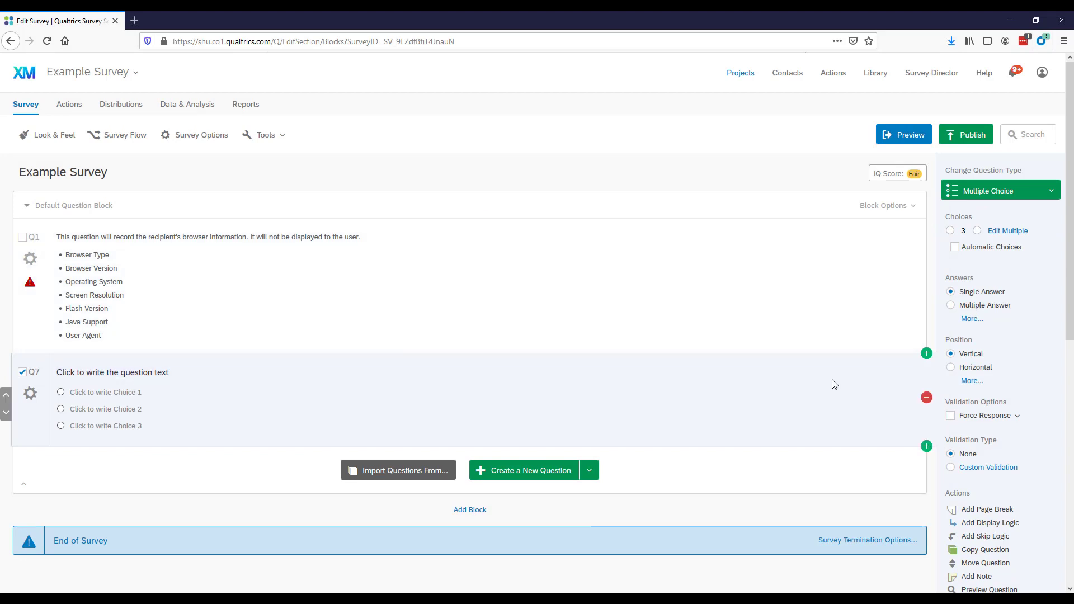
Review the list of Multiple Choice variants for question Q7 and close it without picking one.
{"action": "left_click", "coordinate": [1037, 193]}
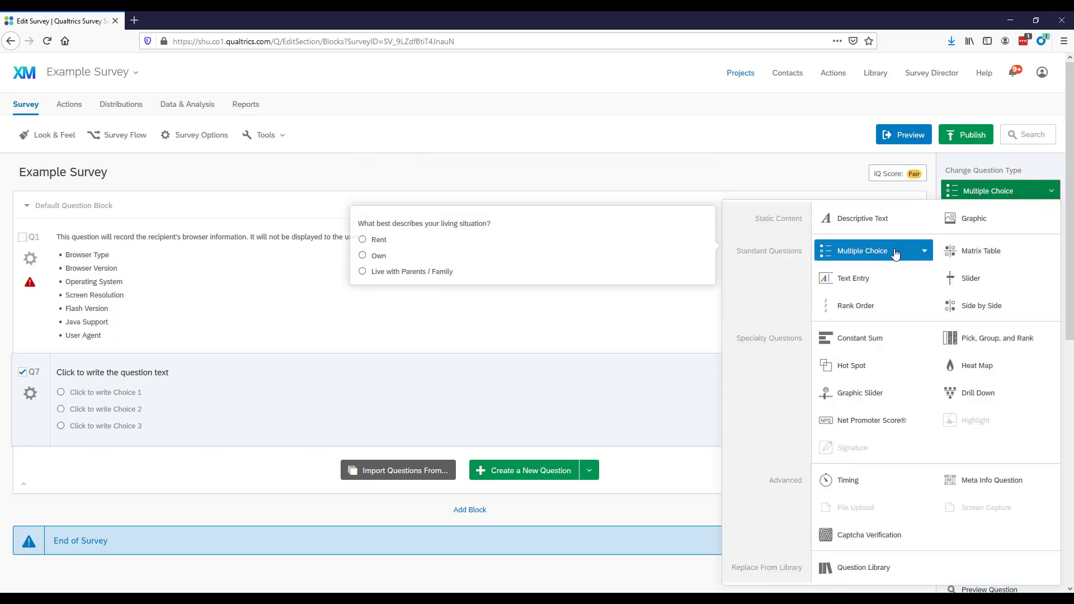
{"action": "left_click", "coordinate": [922, 253]}
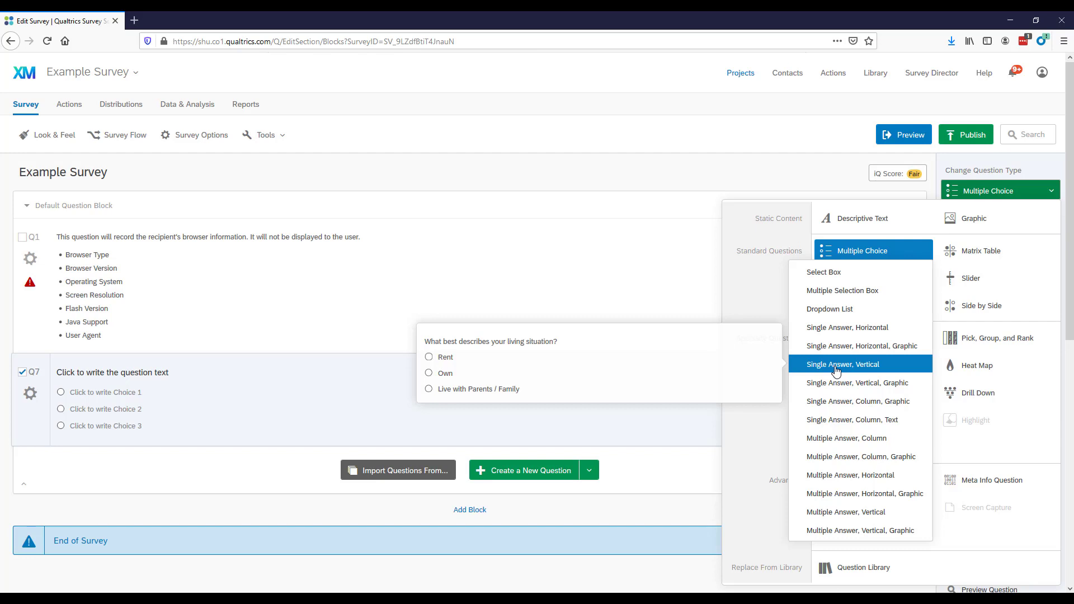
{"action": "left_click", "coordinate": [873, 247]}
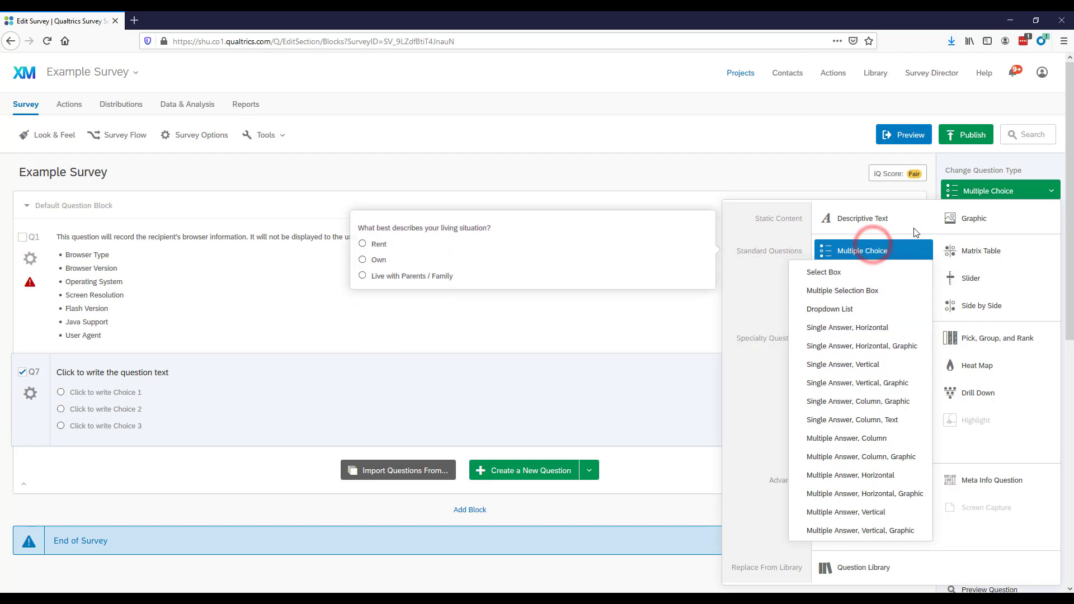
{"action": "left_click", "coordinate": [986, 189]}
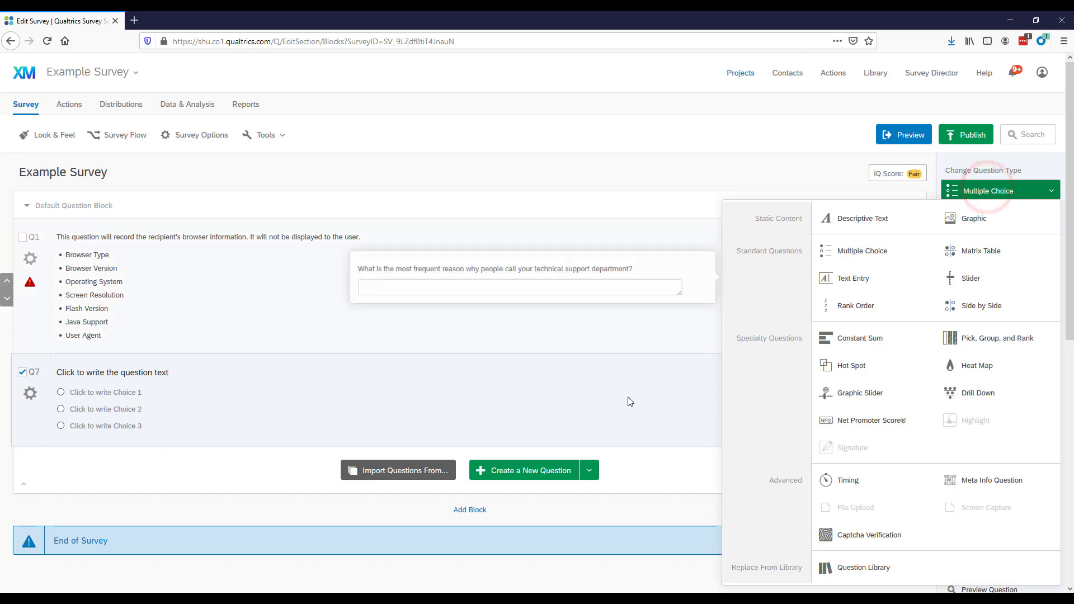
{"action": "left_click", "coordinate": [645, 422]}
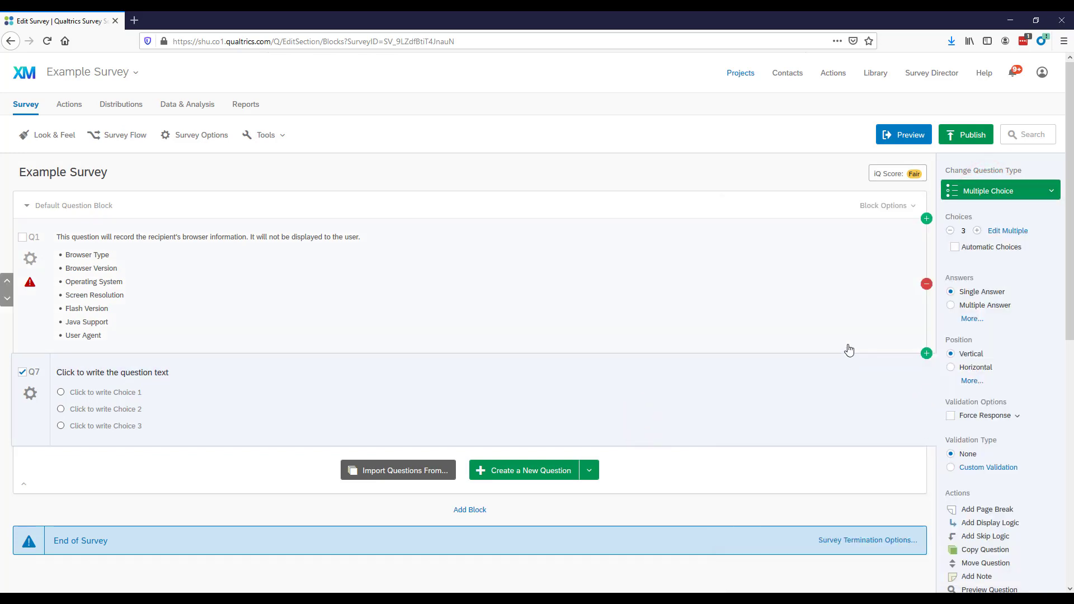
Increase the number of choices in question Q7 to six and reduce it to four.
{"action": "left_click", "coordinate": [977, 230]}
{"action": "left_click", "coordinate": [977, 230]}
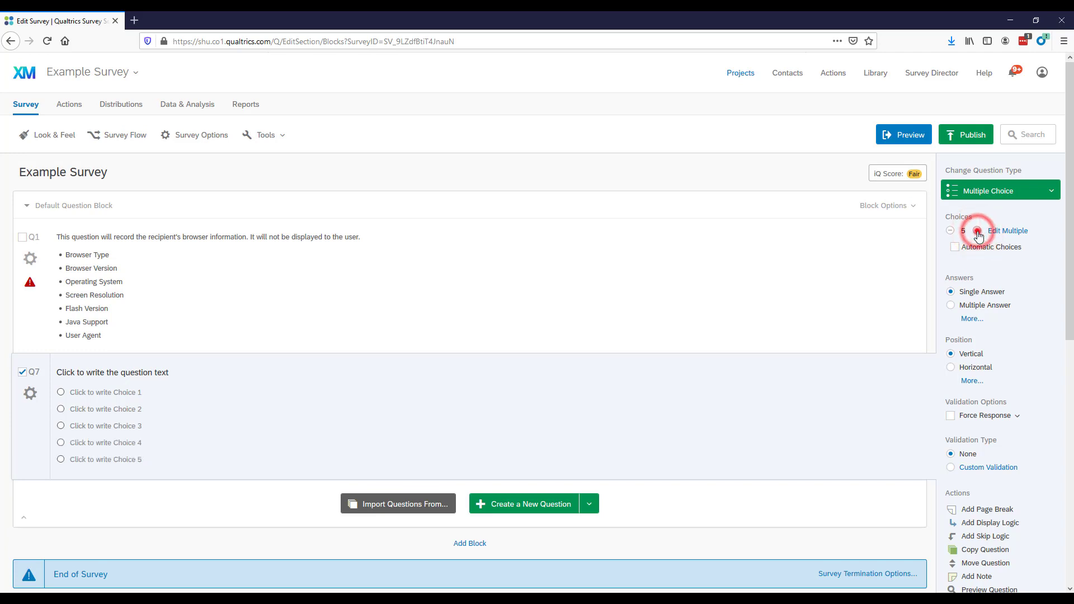
{"action": "left_click", "coordinate": [976, 231]}
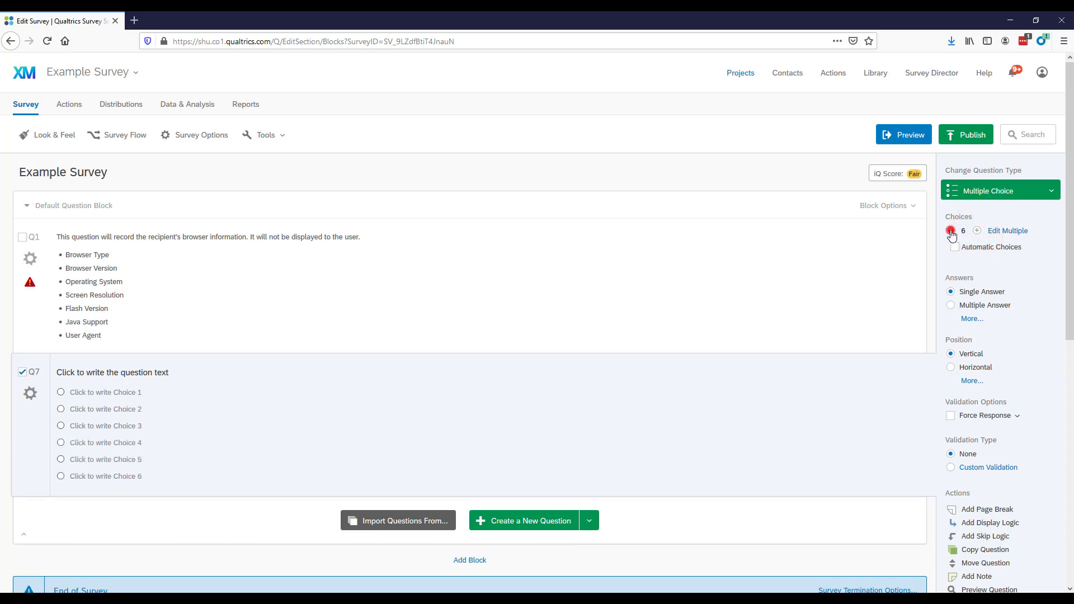
{"action": "left_click", "coordinate": [950, 230]}
{"action": "left_click", "coordinate": [950, 231]}
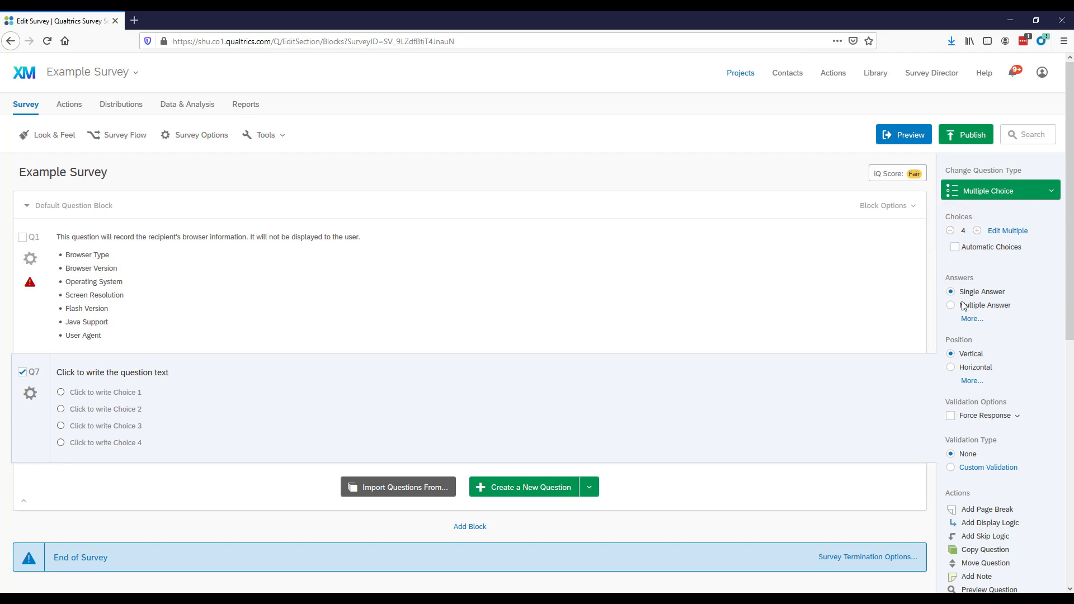
Label the fourth answer of question Q7 "Choice 4" and add a fifth choice below it.
{"action": "left_click", "coordinate": [132, 443]}
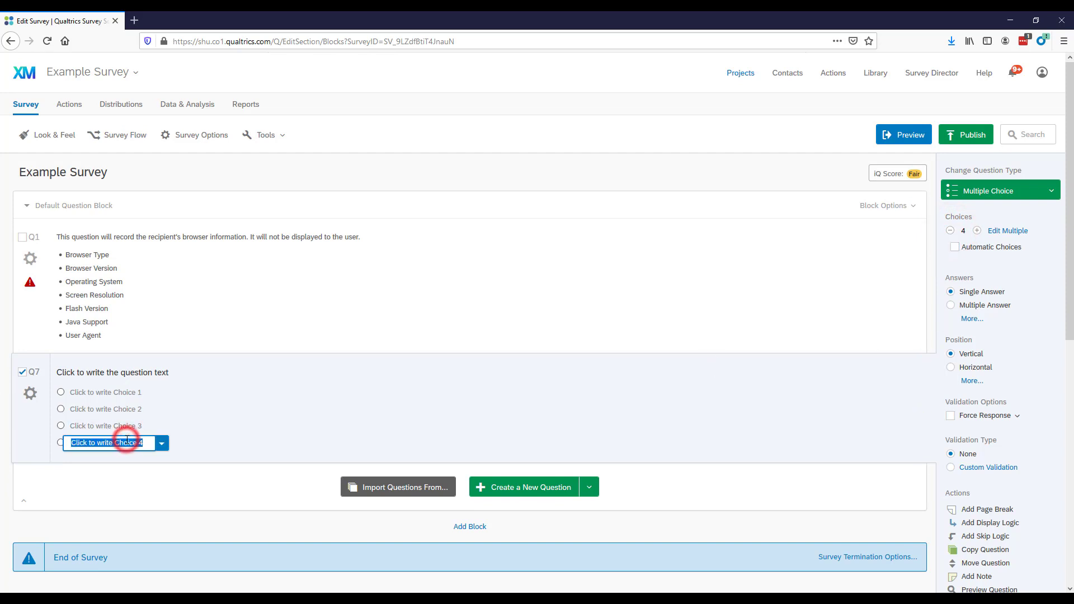
{"action": "type", "text": "Choice 4"}
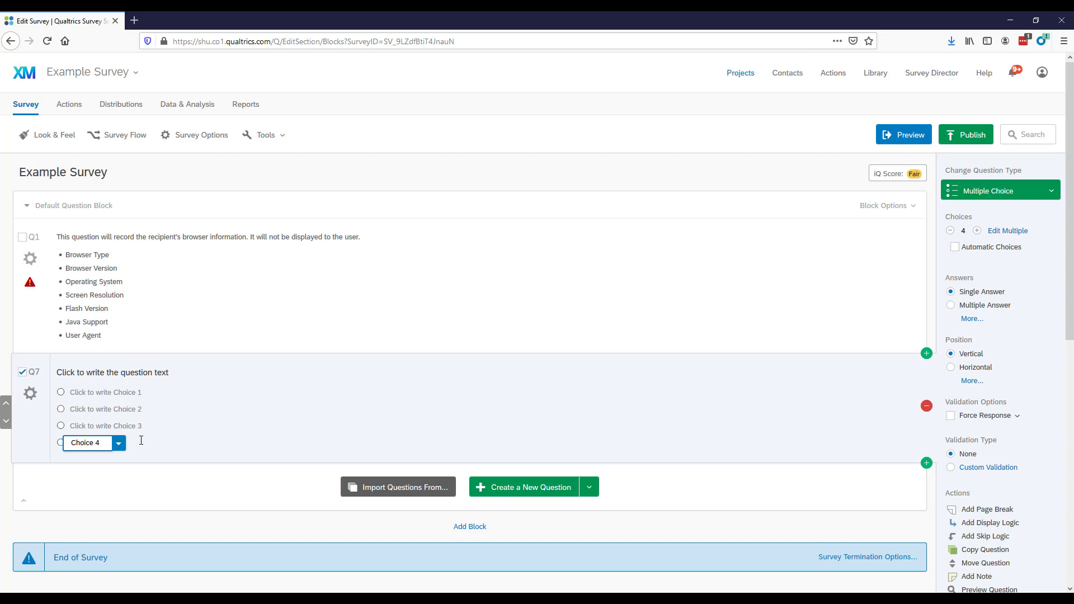
{"action": "key", "text": "Return"}
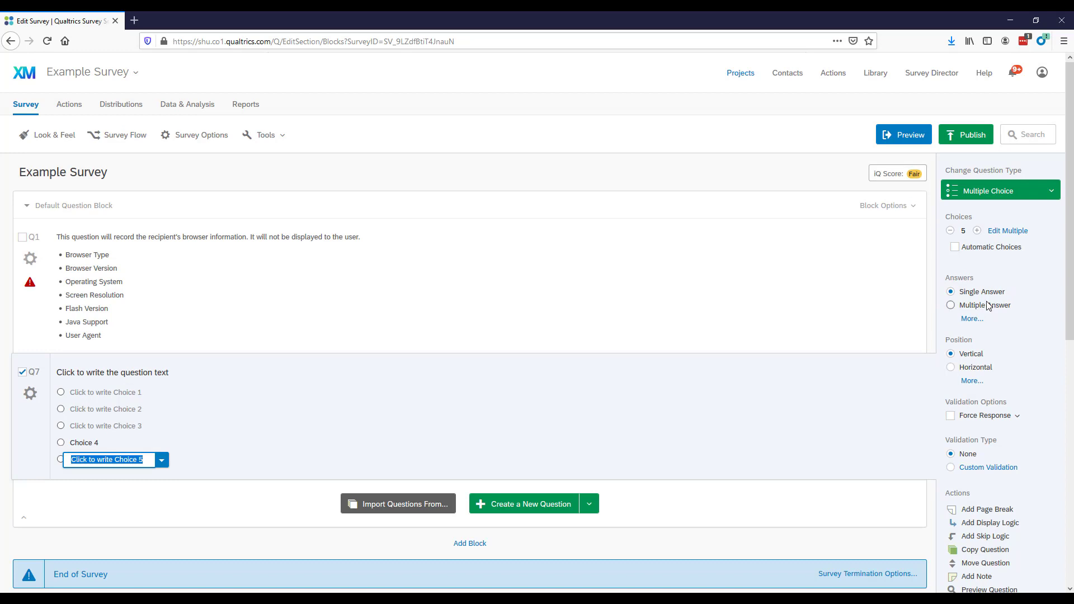
Allow multiple answers in question Q7, try the Horizontal choice position, and return it to Vertical.
{"action": "left_click", "coordinate": [953, 305]}
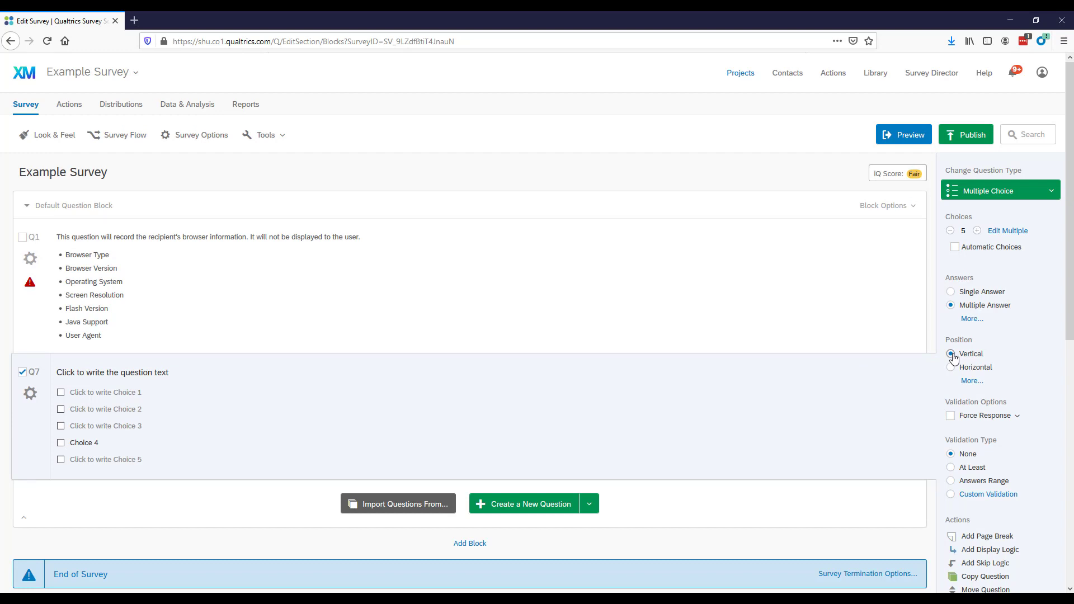
{"action": "left_click", "coordinate": [951, 368]}
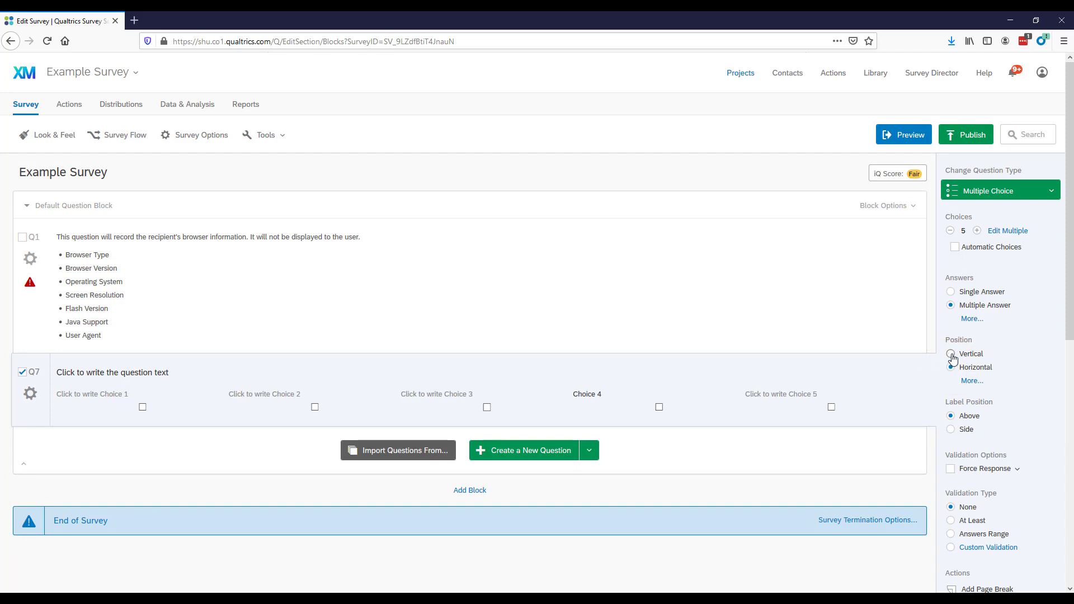
{"action": "left_click", "coordinate": [951, 354]}
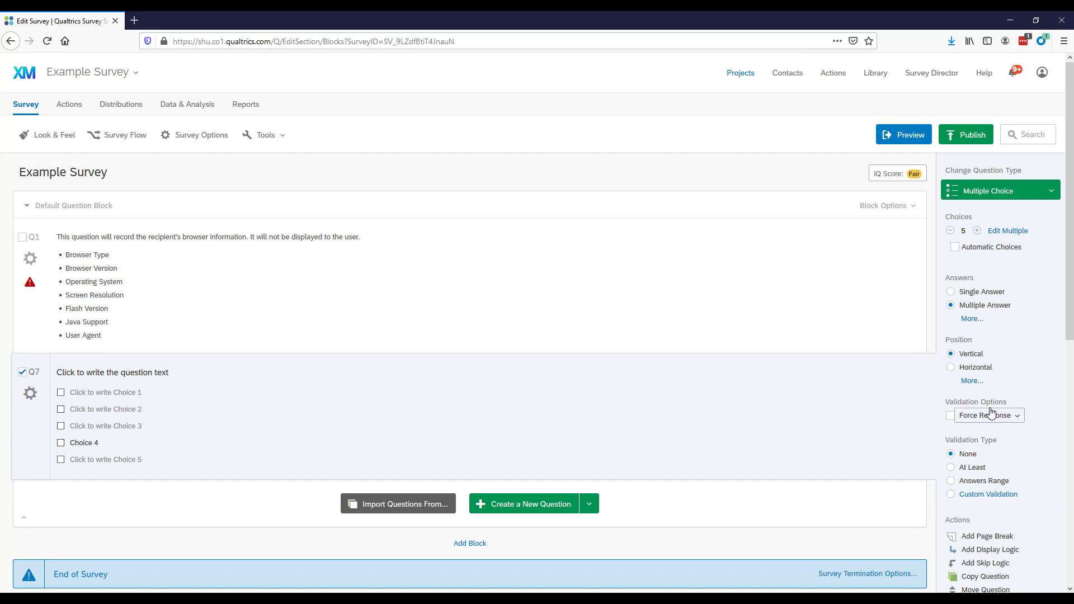
Turn on Force Response for question Q7 and change that validation option to Request Response.
{"action": "left_click", "coordinate": [951, 417]}
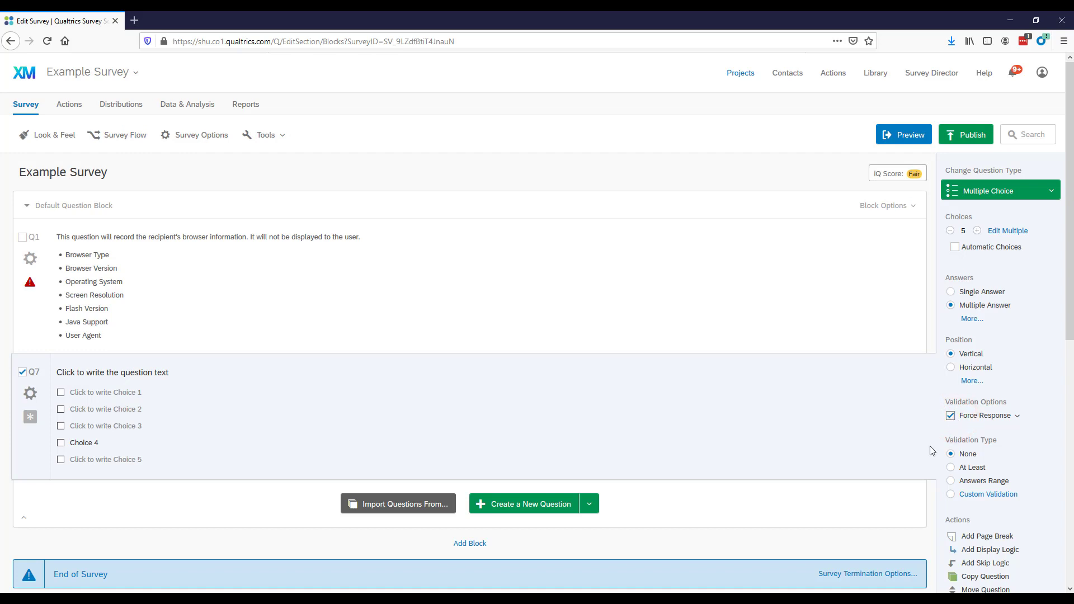
{"action": "mouse_move", "coordinate": [895, 422]}
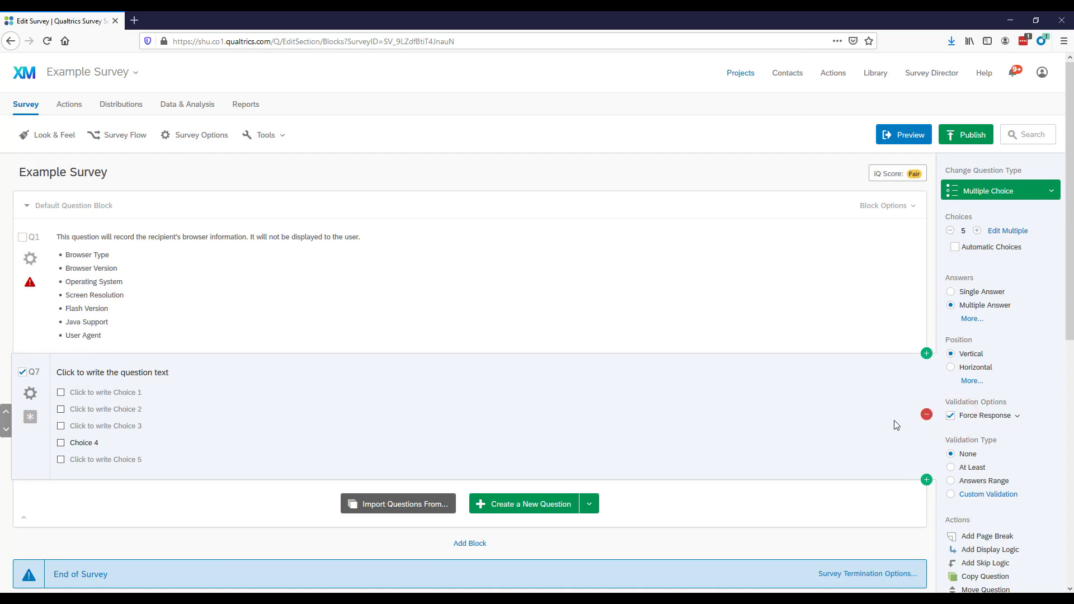
{"action": "left_click", "coordinate": [1019, 417]}
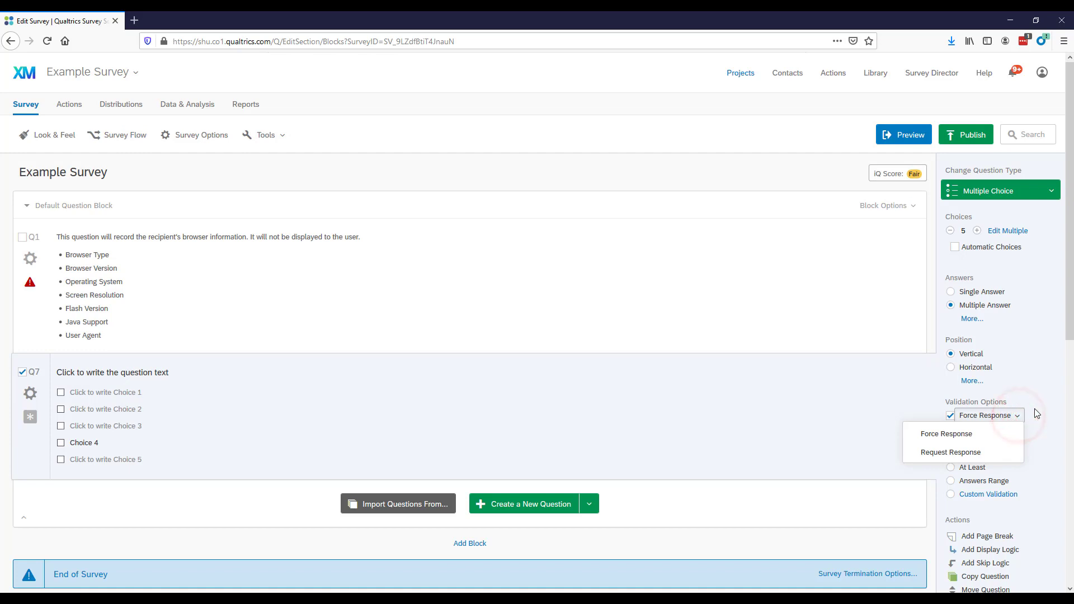
{"action": "left_click", "coordinate": [992, 452]}
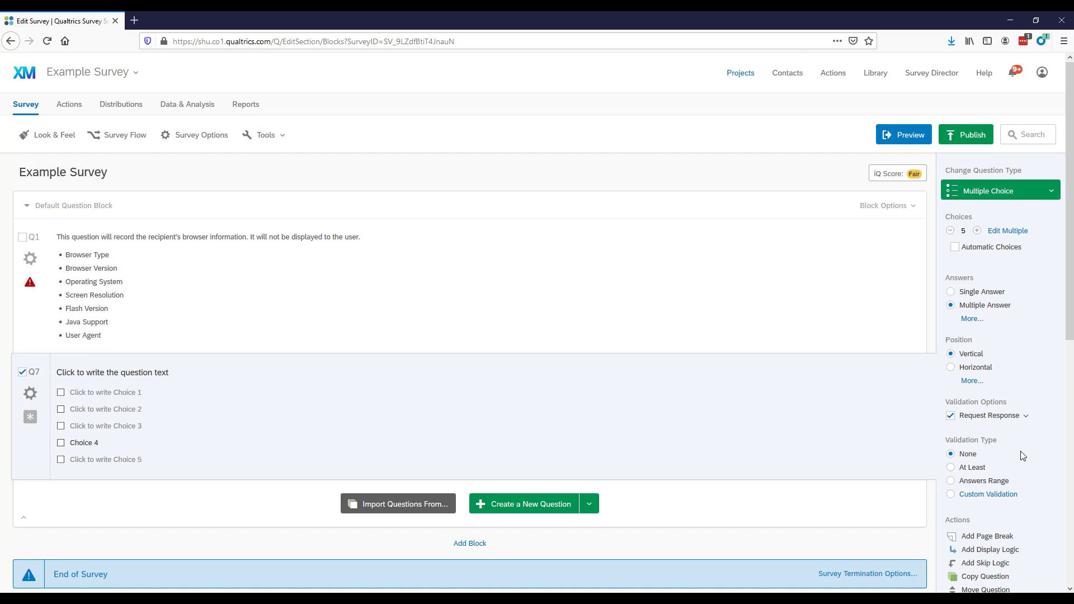
Examine the validation types and question actions available for question Q7.
{"action": "scroll", "coordinate": [1024, 453], "scroll_direction": "down", "scroll_amount": 3}
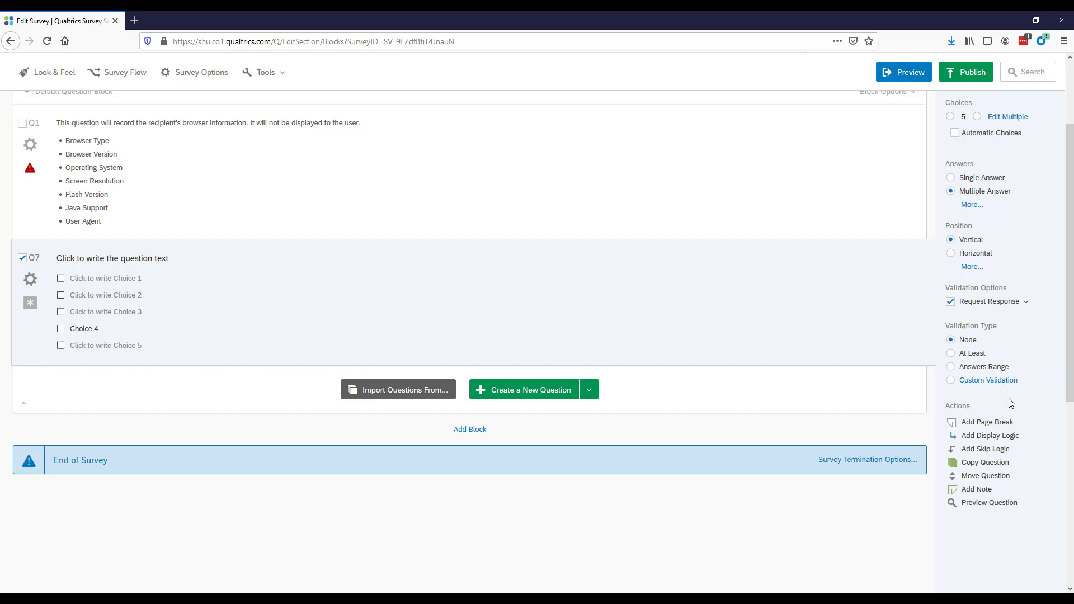
{"action": "mouse_move", "coordinate": [837, 309]}
{"action": "scroll", "coordinate": [1066, 311], "scroll_direction": "down", "scroll_amount": 2}
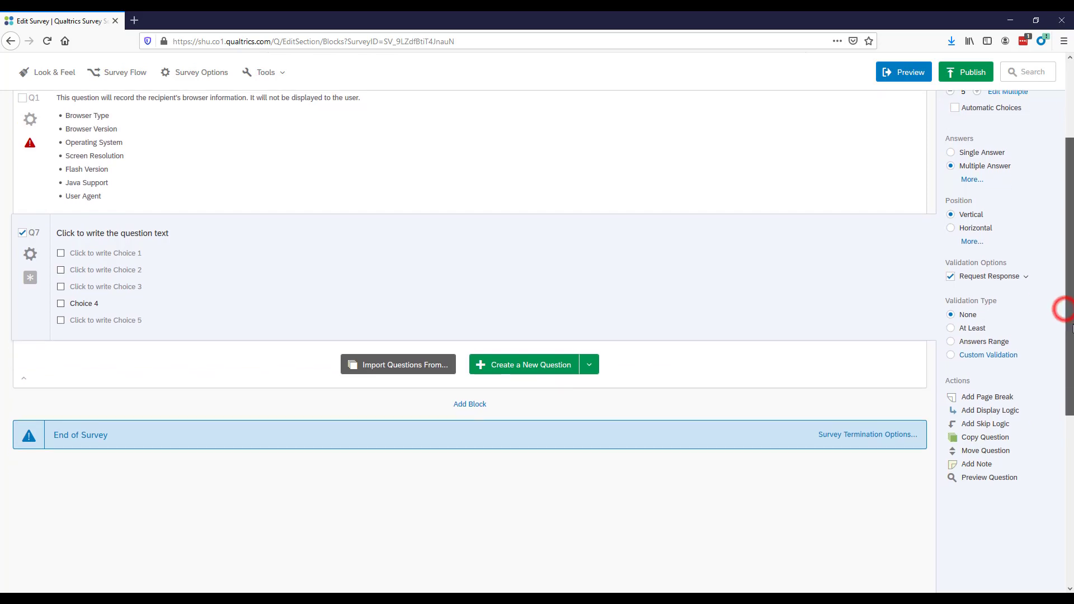
{"action": "scroll", "coordinate": [1065, 303], "scroll_direction": "up", "scroll_amount": 5}
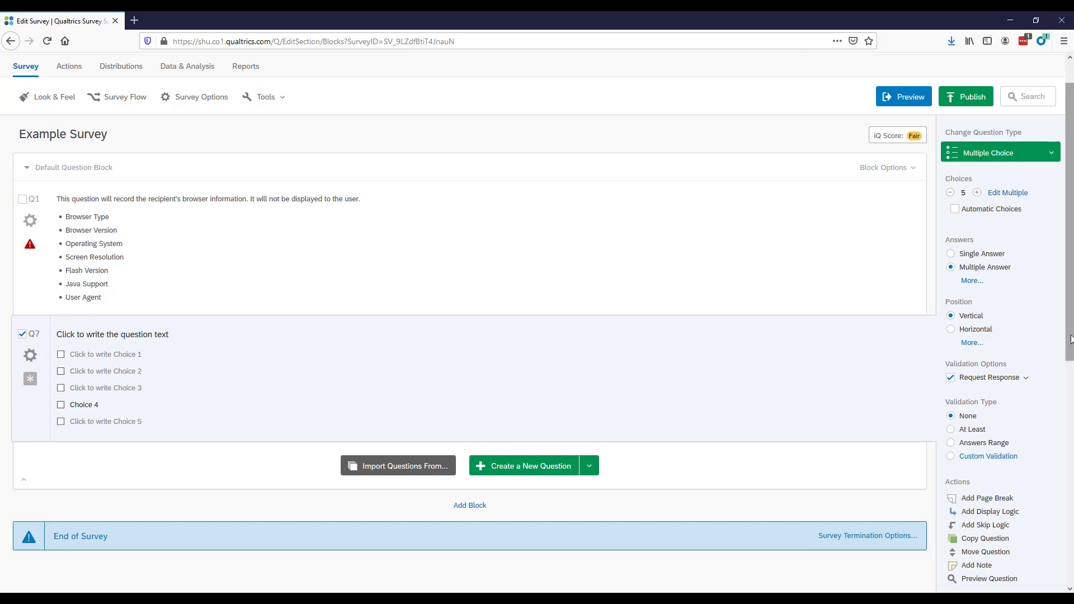
{"action": "scroll", "coordinate": [1070, 339], "scroll_direction": "down", "scroll_amount": 2}
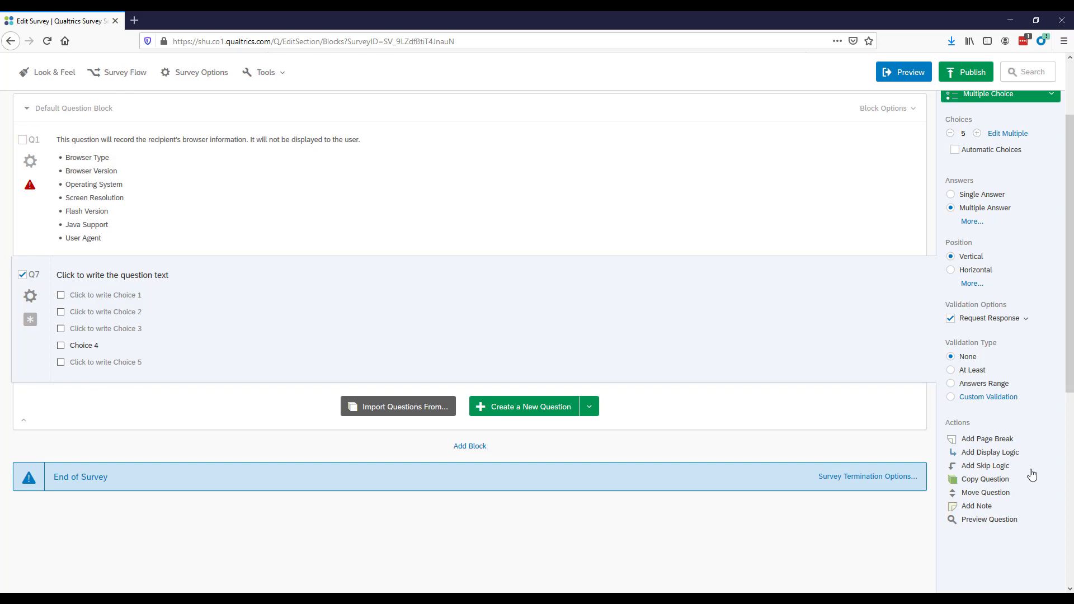
{"action": "scroll", "coordinate": [1036, 450], "scroll_direction": "up", "scroll_amount": 3}
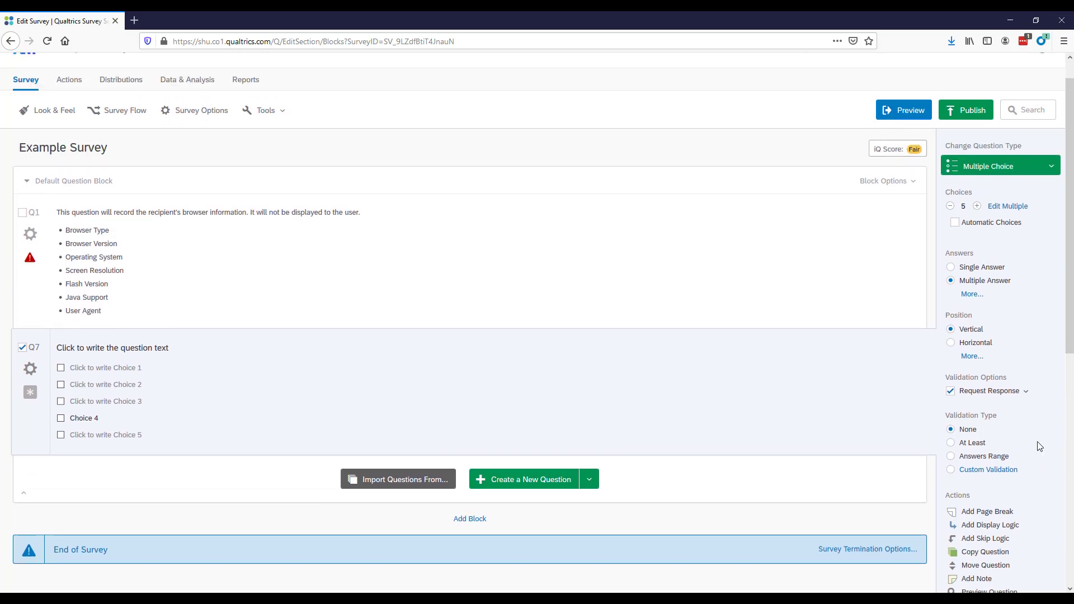
Change question Q7 to a Matrix Table and set it to four scale points.
{"action": "left_click", "coordinate": [1023, 192]}
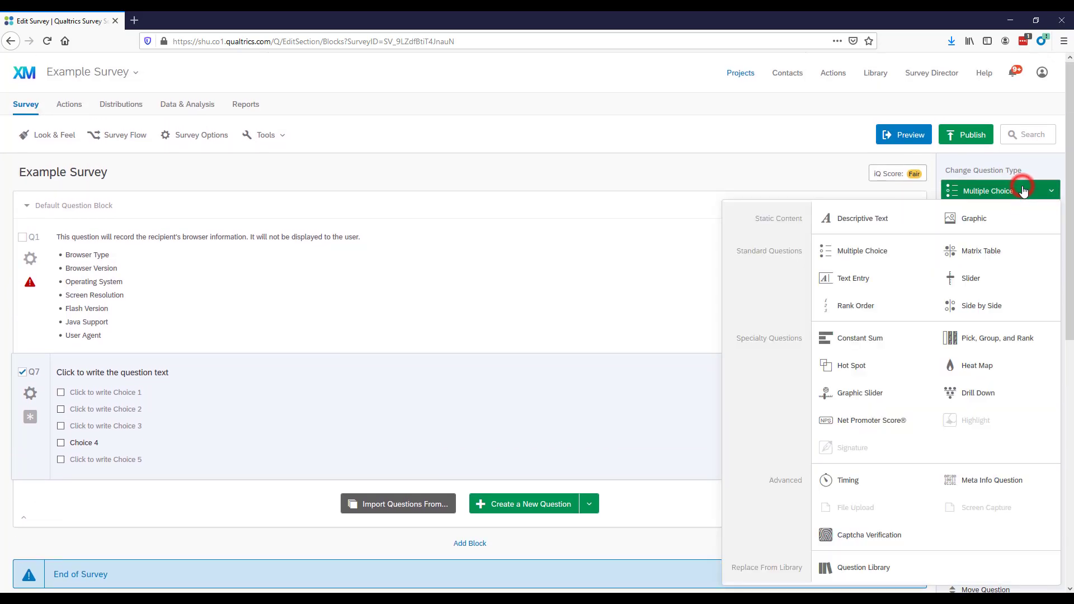
{"action": "left_click", "coordinate": [1001, 253]}
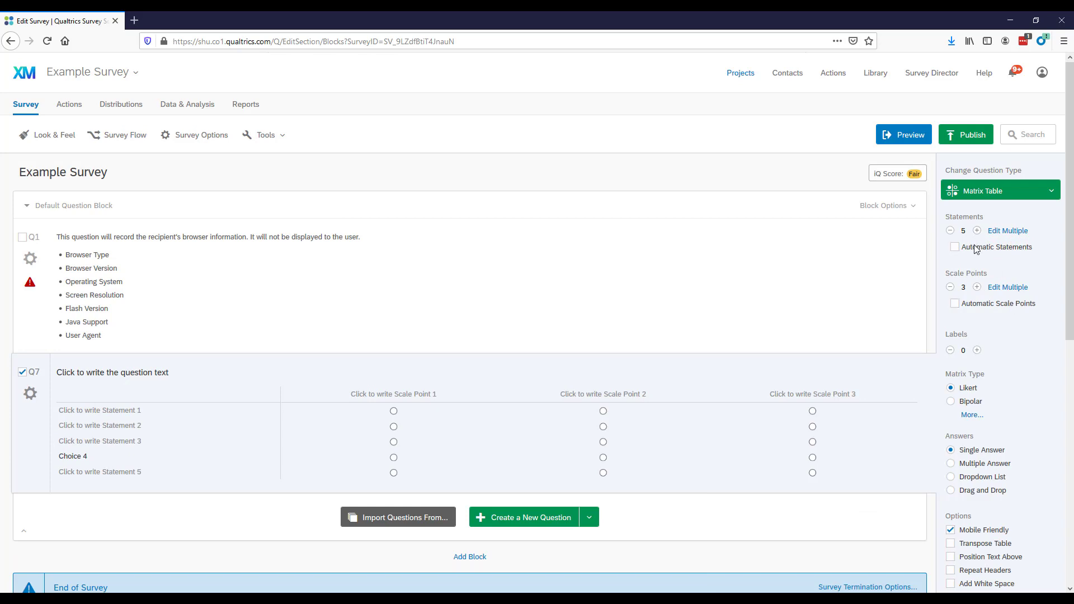
{"action": "left_click", "coordinate": [977, 287]}
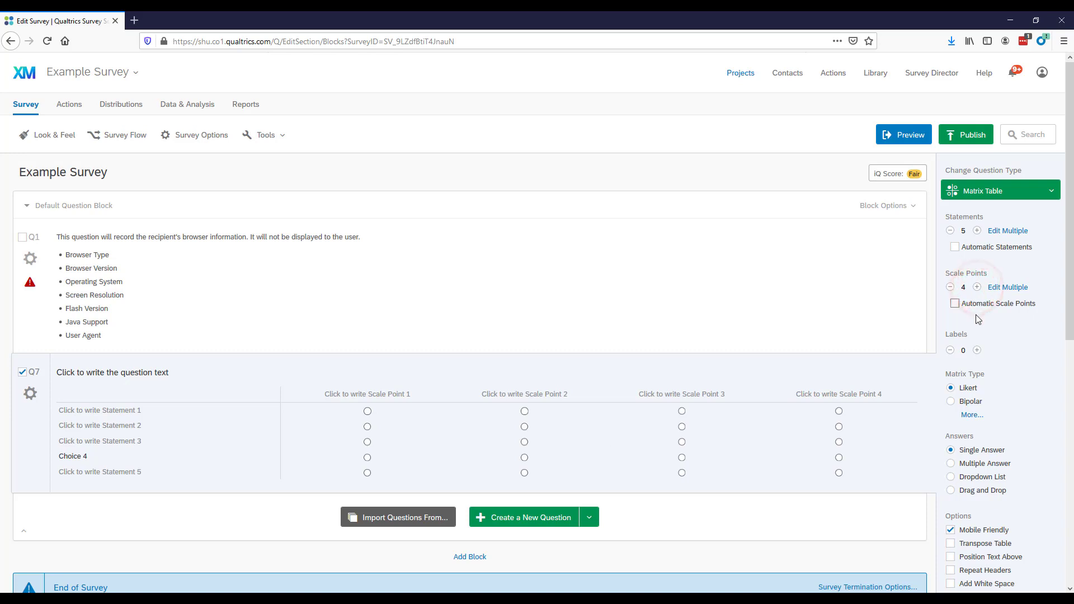
Compare the Bipolar and Likert matrix types on question Q7, leaving it set to Likert.
{"action": "scroll", "coordinate": [1048, 377], "scroll_direction": "down", "scroll_amount": 1}
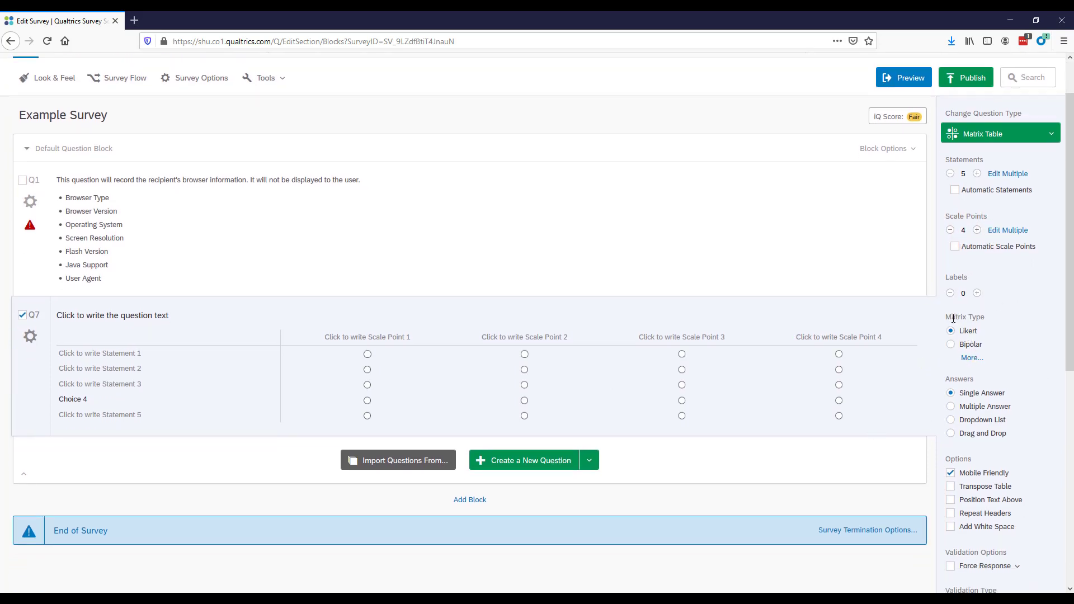
{"action": "left_click", "coordinate": [950, 344]}
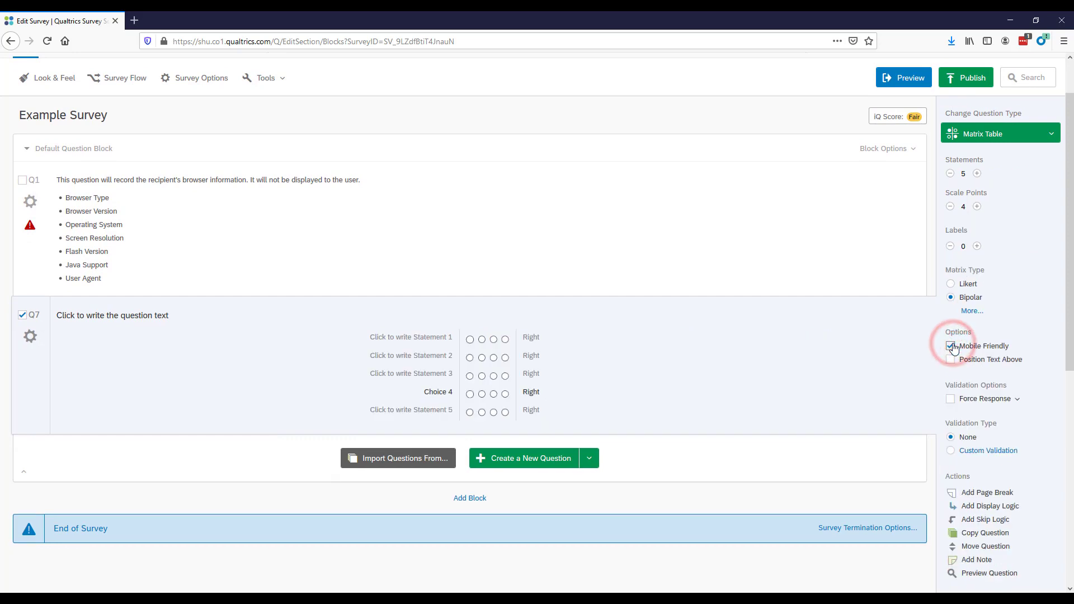
{"action": "left_click", "coordinate": [951, 284]}
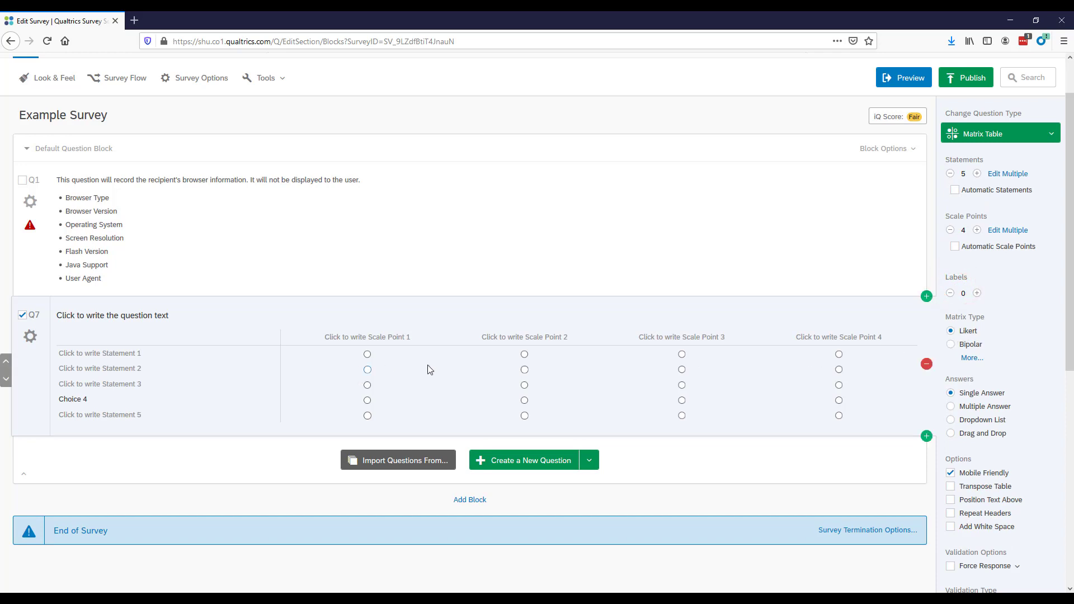
{"action": "left_click", "coordinate": [950, 344]}
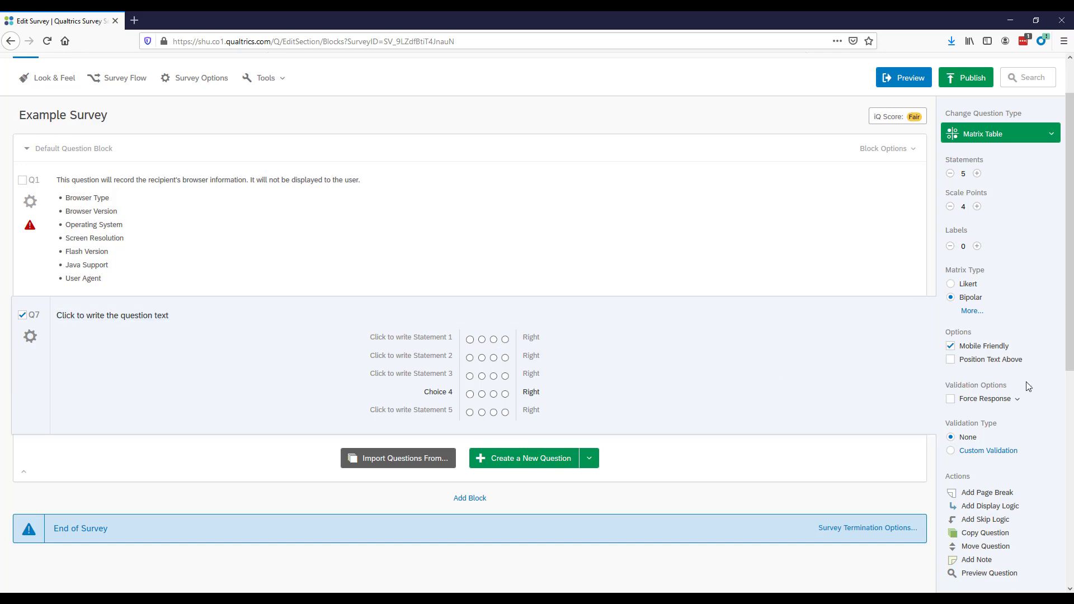
{"action": "left_click", "coordinate": [952, 284]}
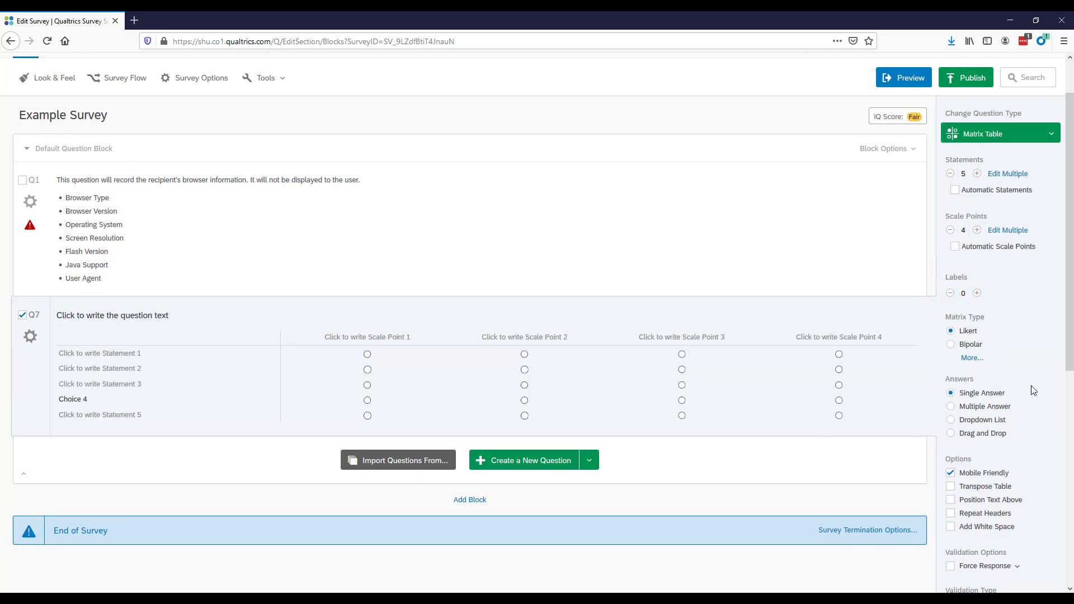
{"action": "scroll", "coordinate": [1032, 385], "scroll_direction": "down", "scroll_amount": 2}
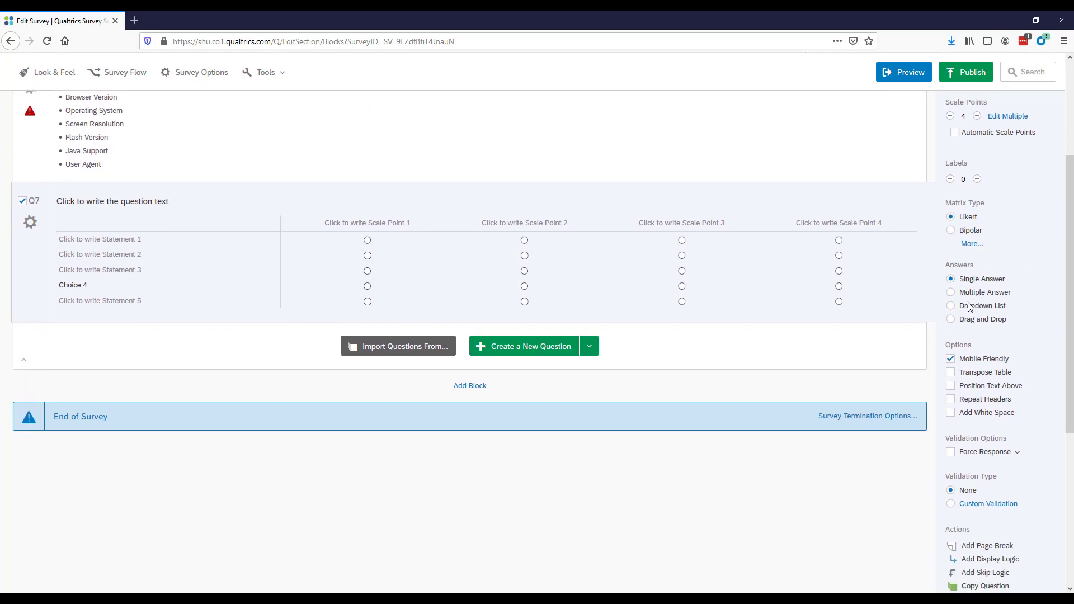
Turn off Force Response for text entry question Q7 and set its question text to "Zip code".
{"action": "scroll", "coordinate": [1033, 364], "scroll_direction": "down", "scroll_amount": 1}
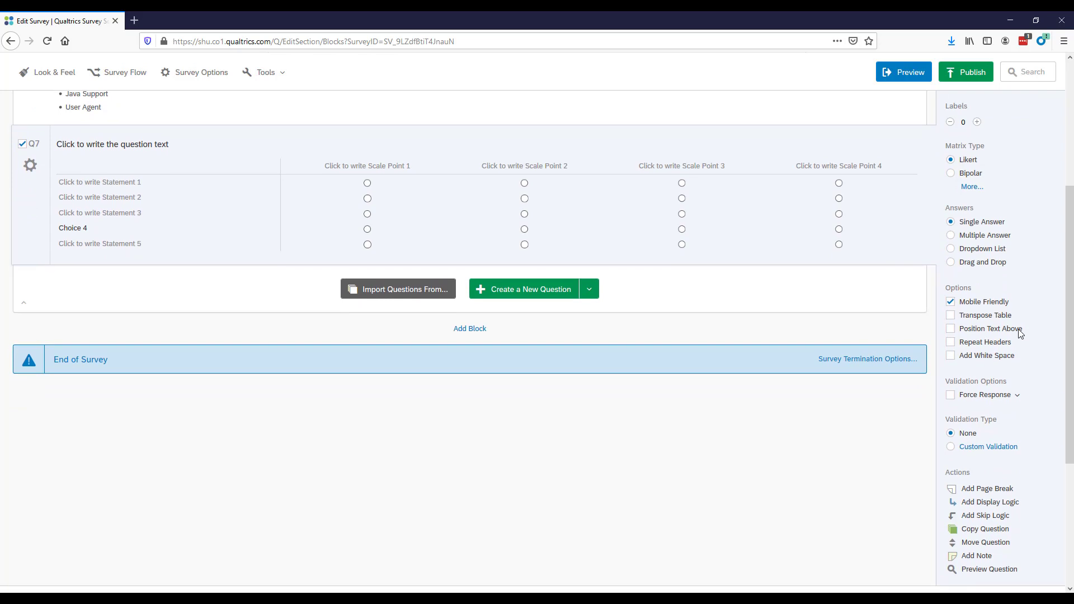
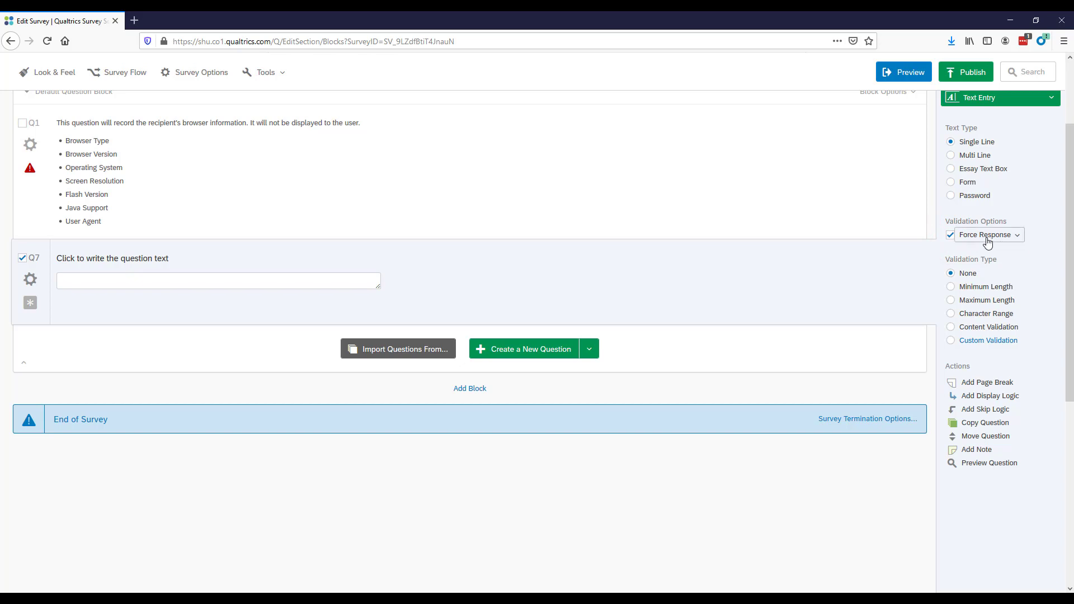
{"action": "left_click", "coordinate": [951, 236]}
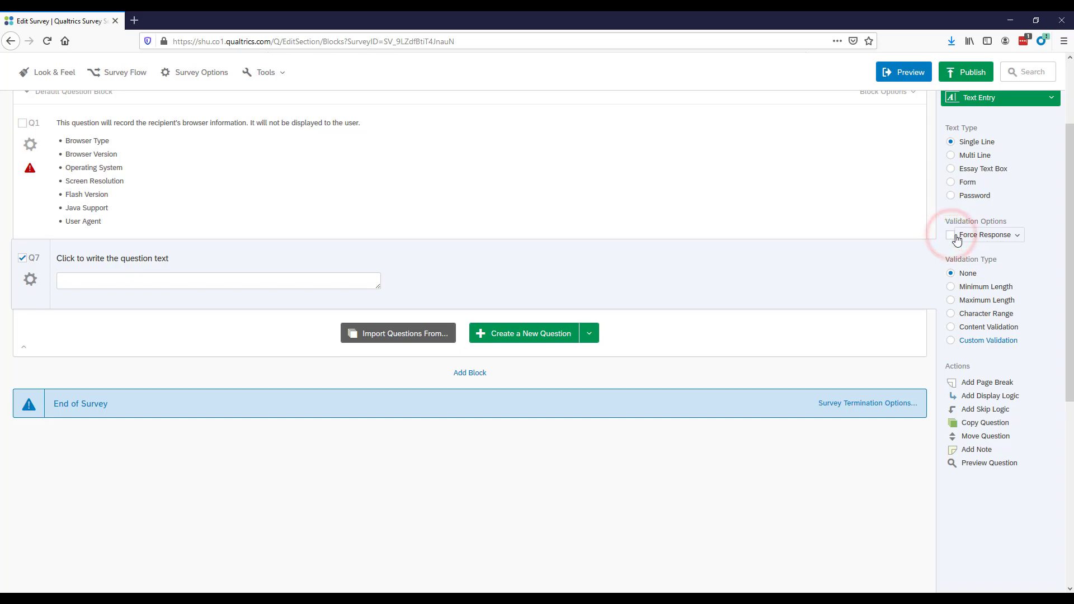
{"action": "left_click", "coordinate": [118, 260]}
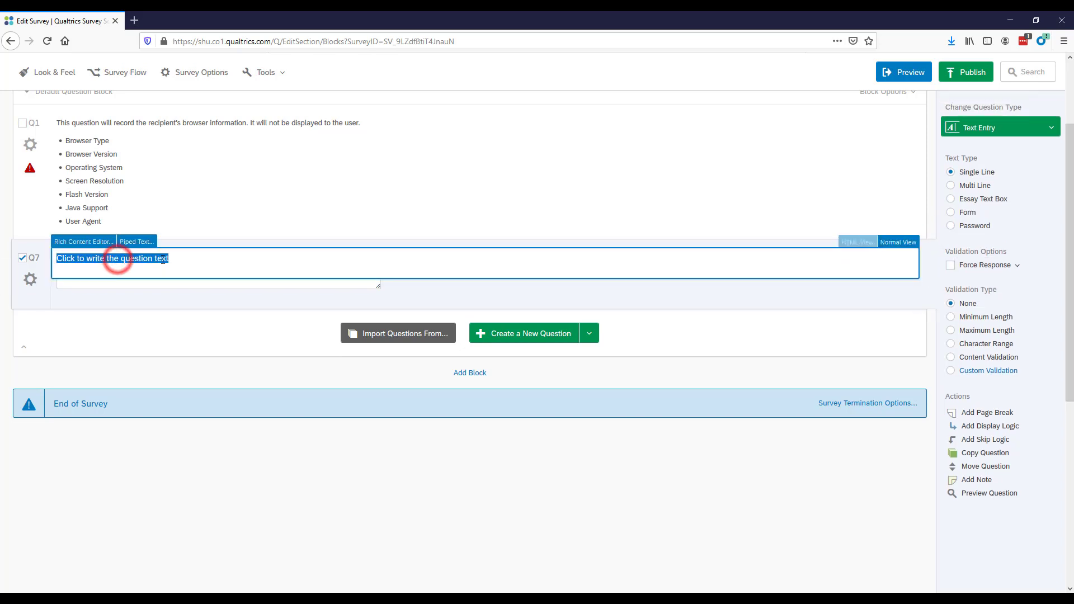
{"action": "type", "text": "Z"}
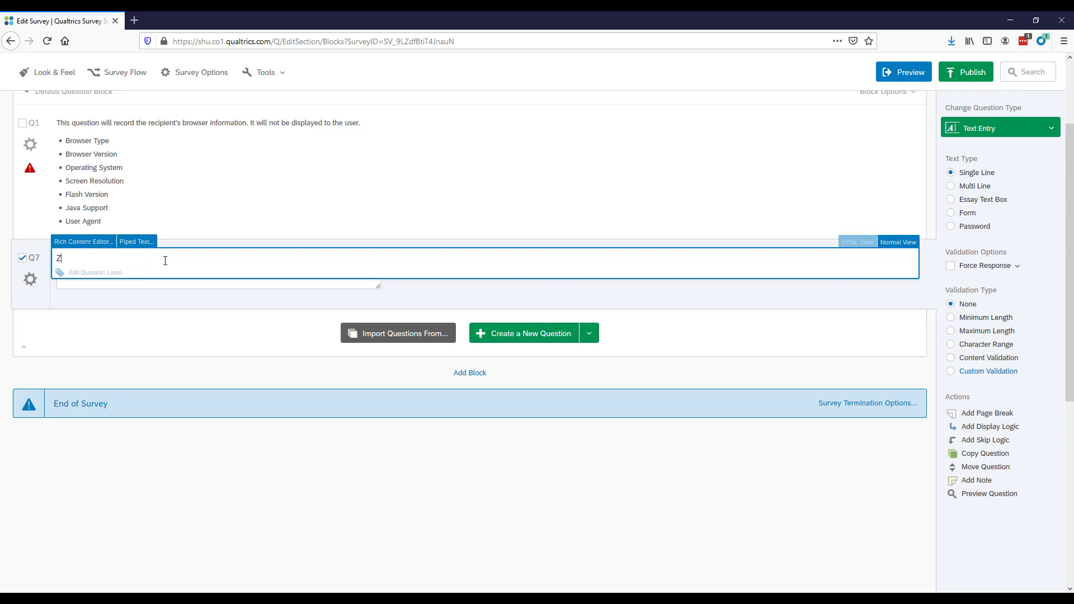
{"action": "type", "text": "ip code"}
{"action": "left_click", "coordinate": [453, 298]}
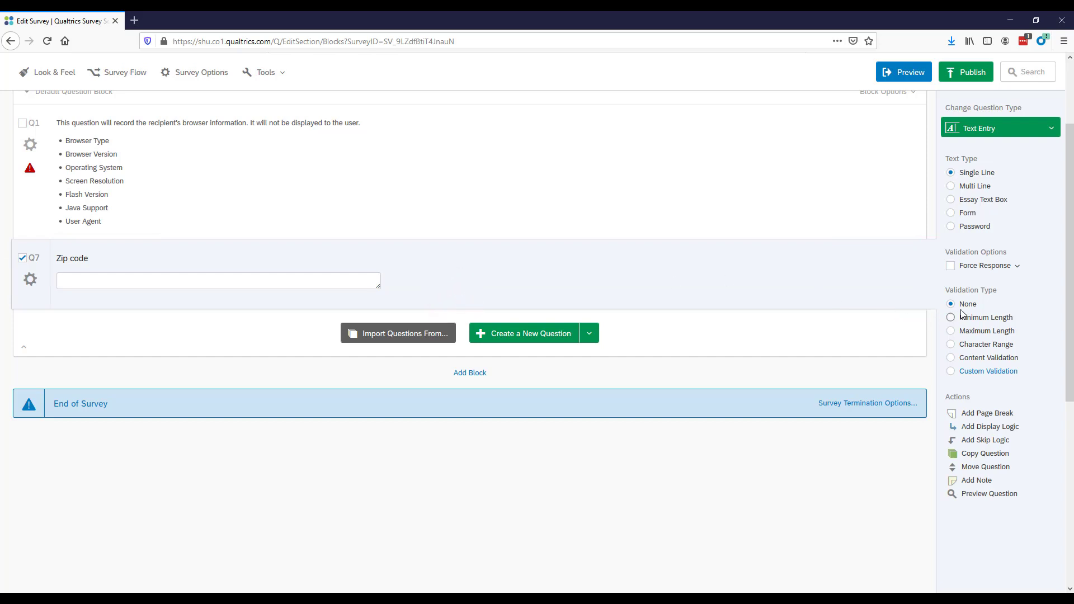
Try the Character Range validation type on the Zip code question.
{"action": "triple_click", "coordinate": [997, 290]}
{"action": "left_click", "coordinate": [1013, 308]}
{"action": "left_click", "coordinate": [952, 345]}
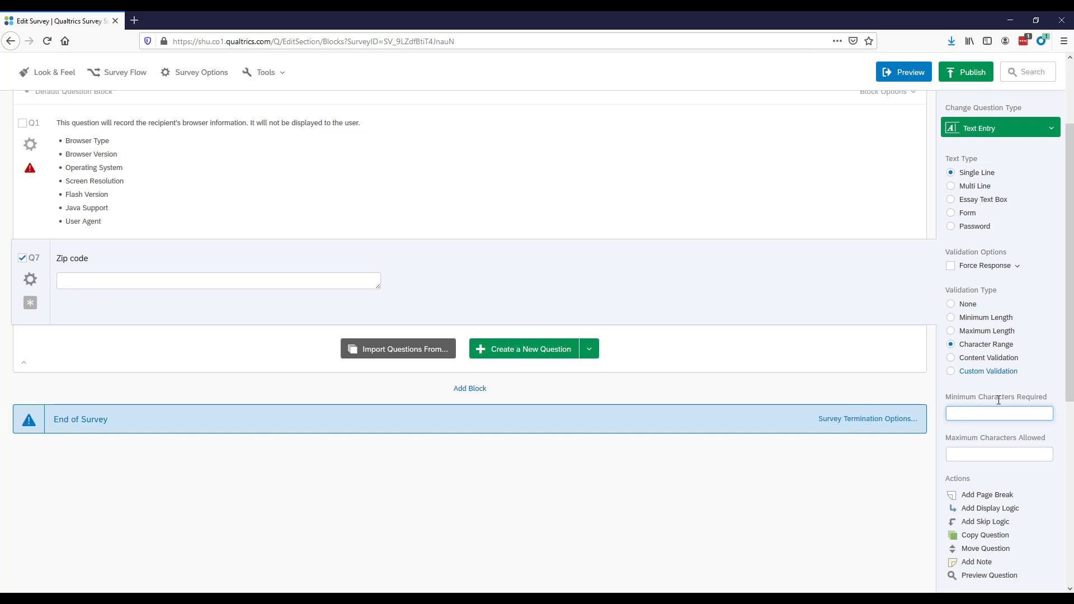
Set the Zip code question to Content Validation with US Postal Code as the content type.
{"action": "left_click", "coordinate": [952, 357]}
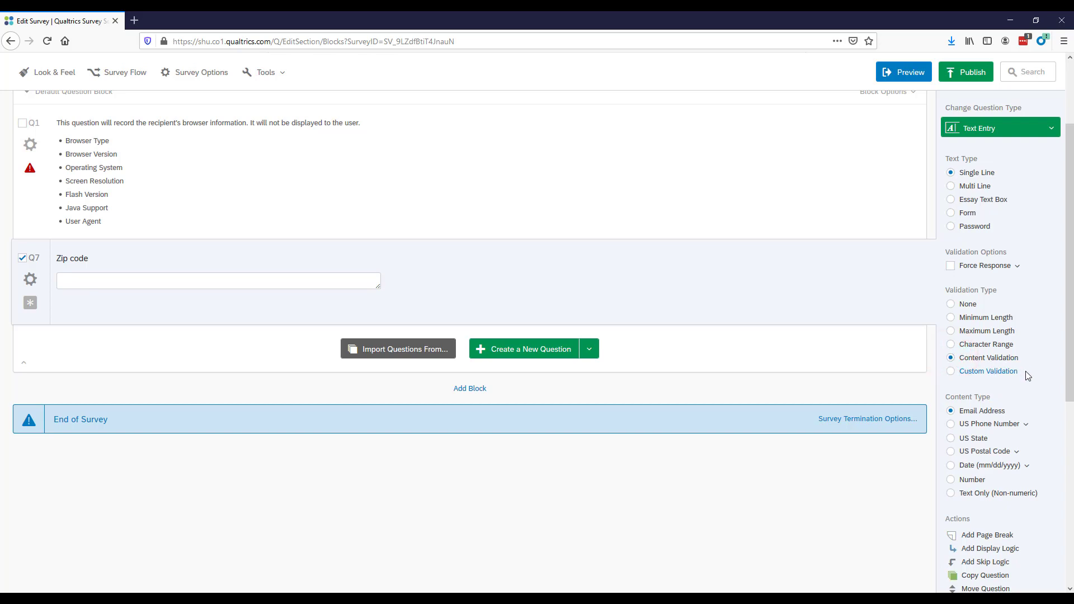
{"action": "scroll", "coordinate": [1034, 365], "scroll_direction": "down", "scroll_amount": 2}
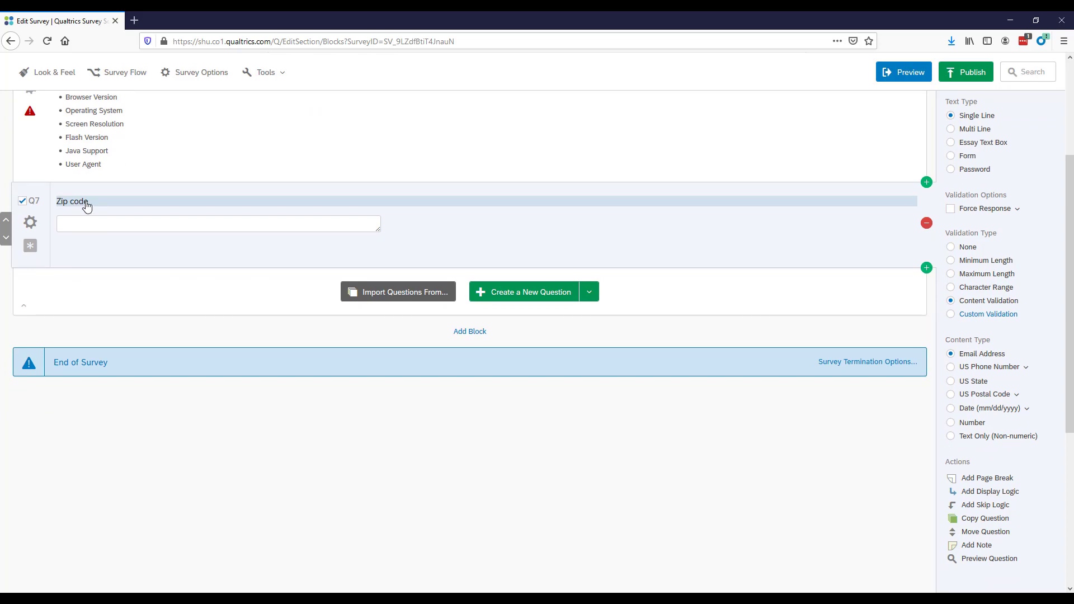
{"action": "left_click", "coordinate": [951, 395]}
{"action": "left_click", "coordinate": [965, 452]}
{"action": "scroll", "coordinate": [281, 329], "scroll_direction": "up", "scroll_amount": 3}
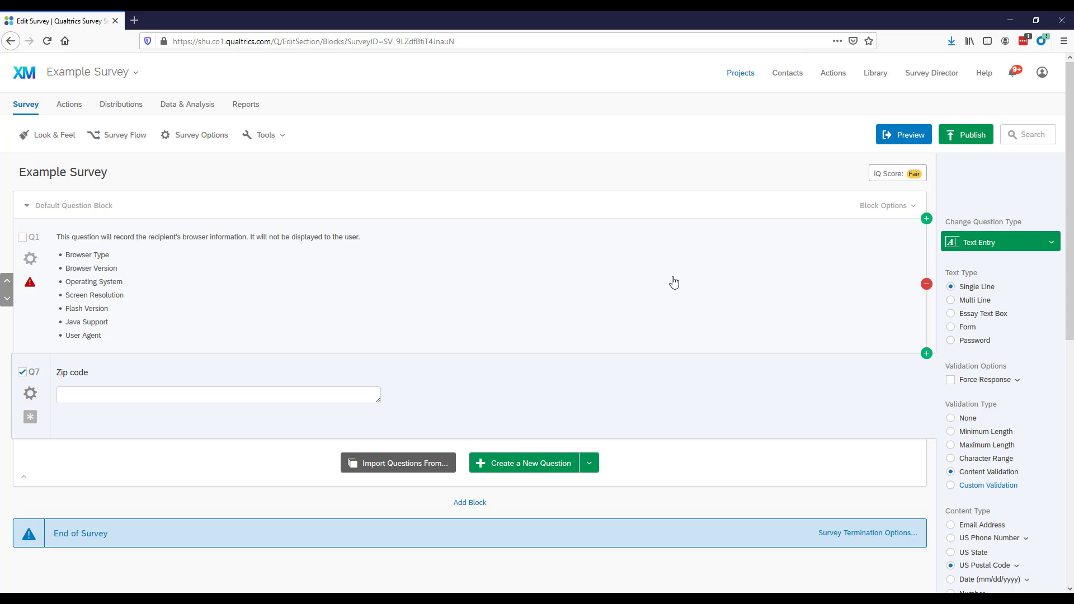
Preview the survey in its desktop and mobile views and return to the survey editor.
{"action": "left_click", "coordinate": [900, 134]}
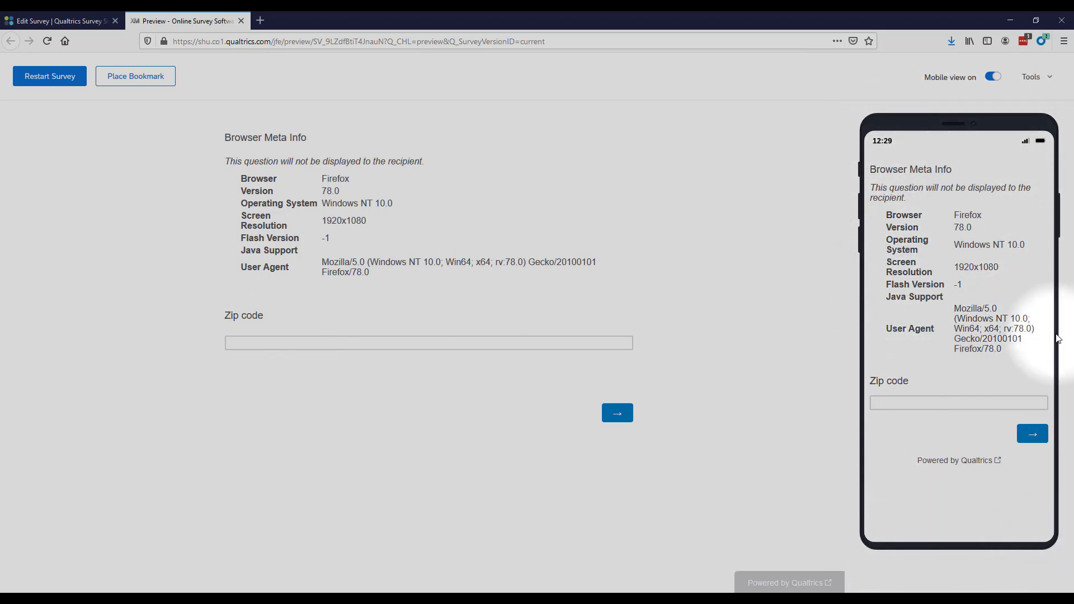
{"action": "left_click", "coordinate": [242, 22]}
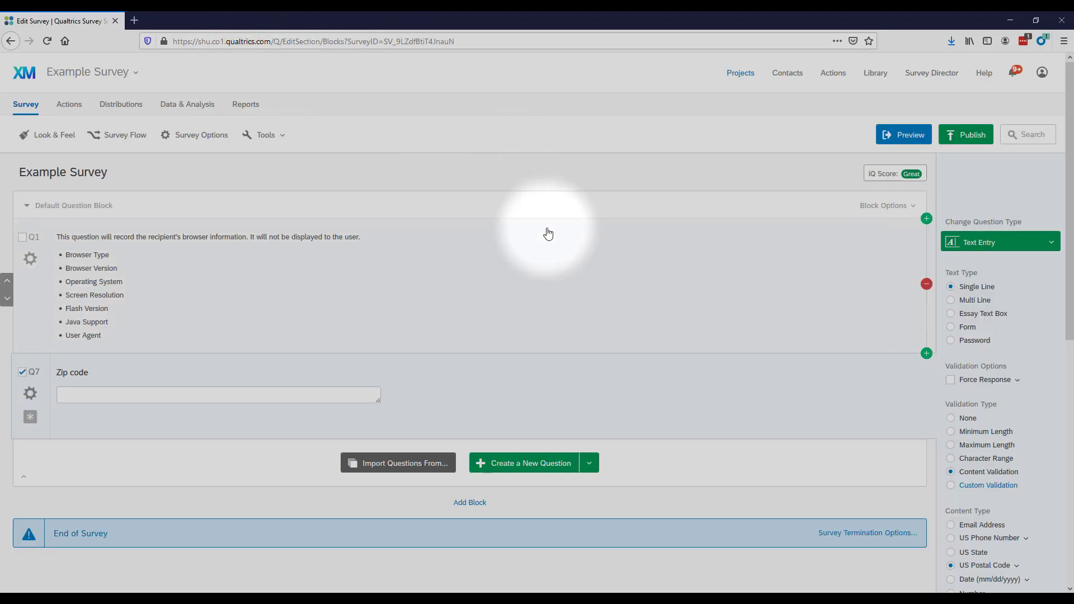
Examine the survey's import and export options, including Export Survey to Word, without exporting anything.
{"action": "left_click", "coordinate": [283, 138]}
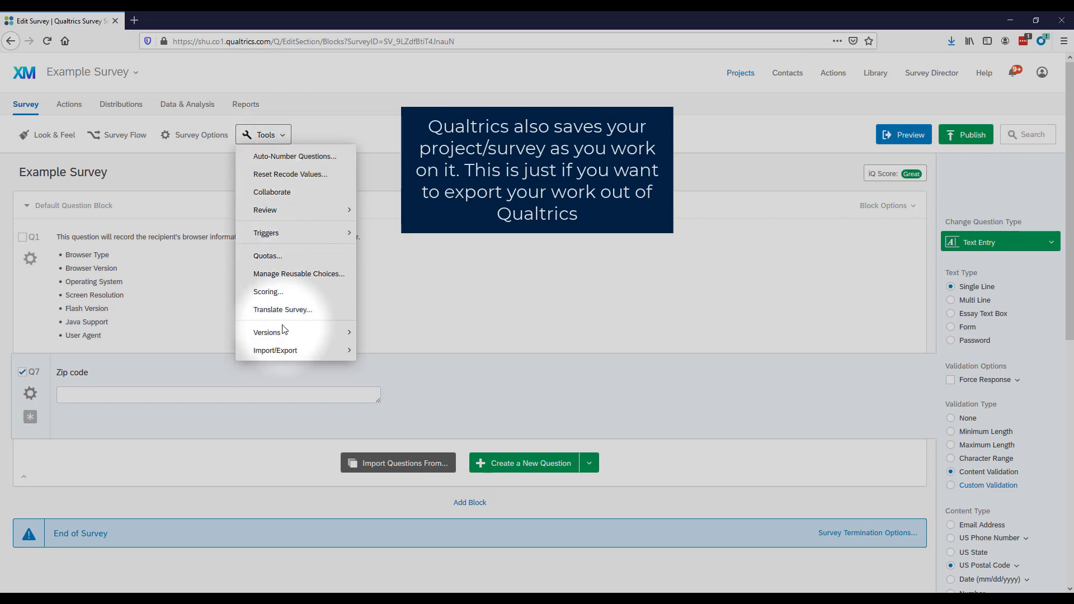
{"action": "mouse_move", "coordinate": [282, 357]}
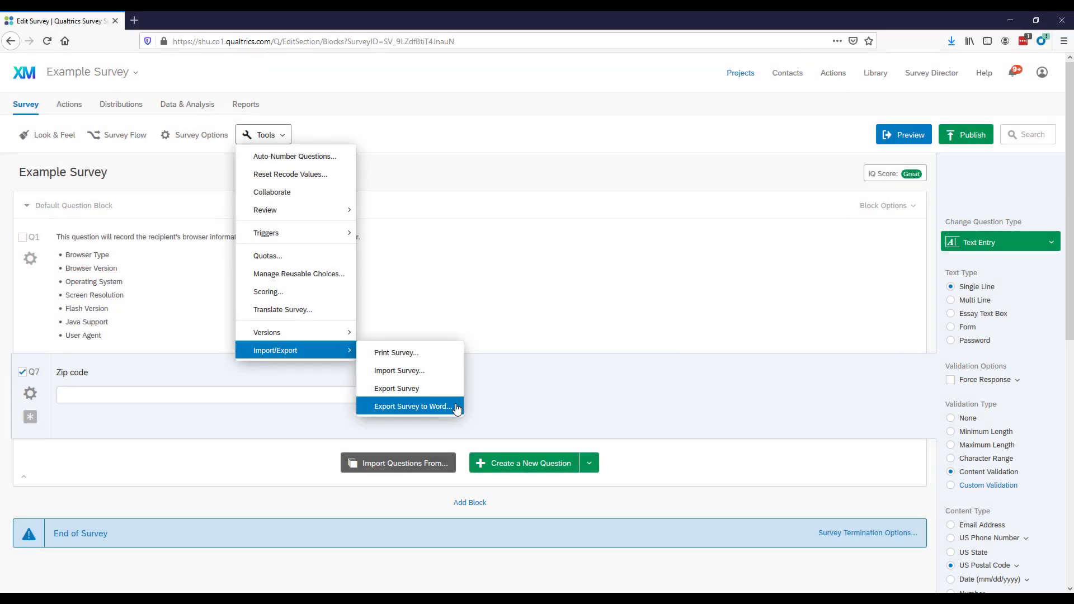
{"action": "left_click", "coordinate": [556, 298]}
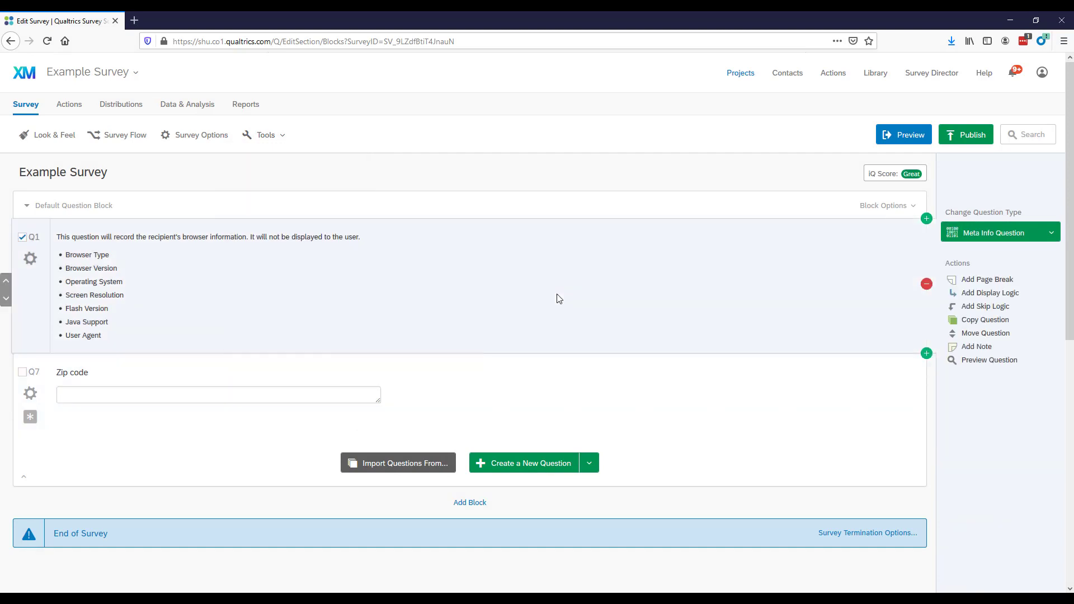